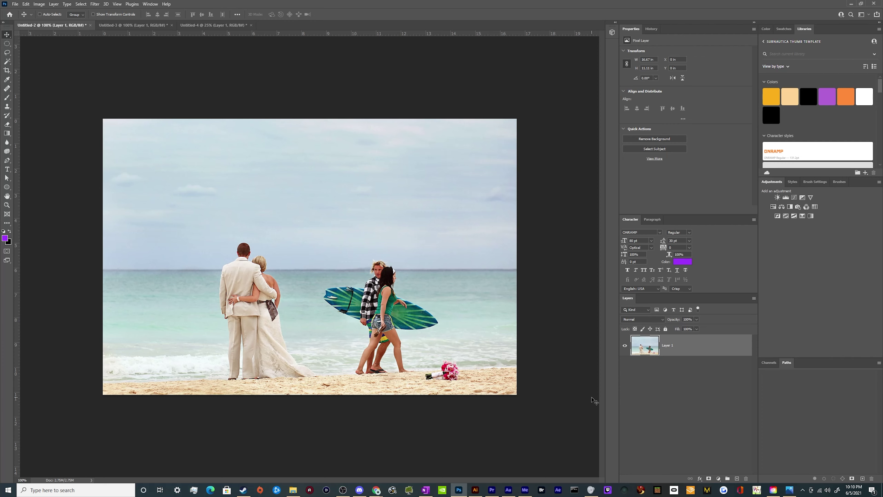
- Look through the open wedding photos and return to the beach photo of the couple beside the surfboard carriers
{"action": "key", "text": "ctrl+Tab"}
{"action": "key", "text": "ctrl+Tab"}
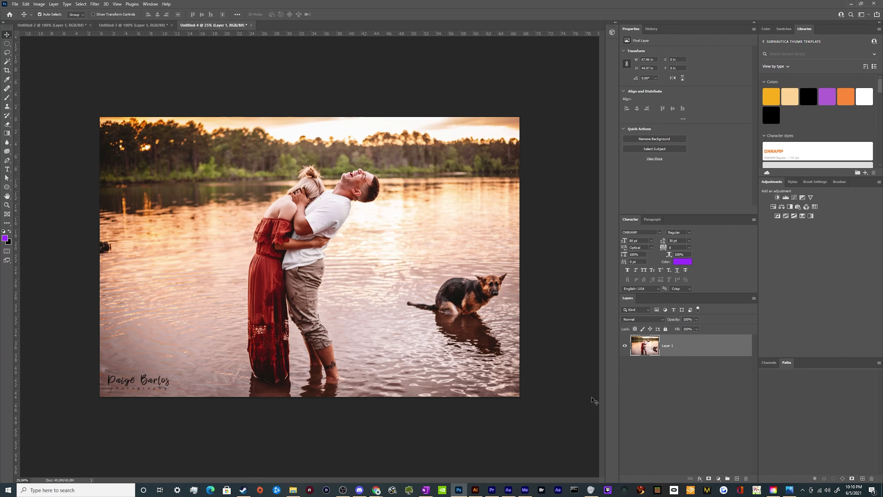
{"action": "key", "text": "ctrl+shift+Tab"}
{"action": "key", "text": "ctrl+shift+Tab"}
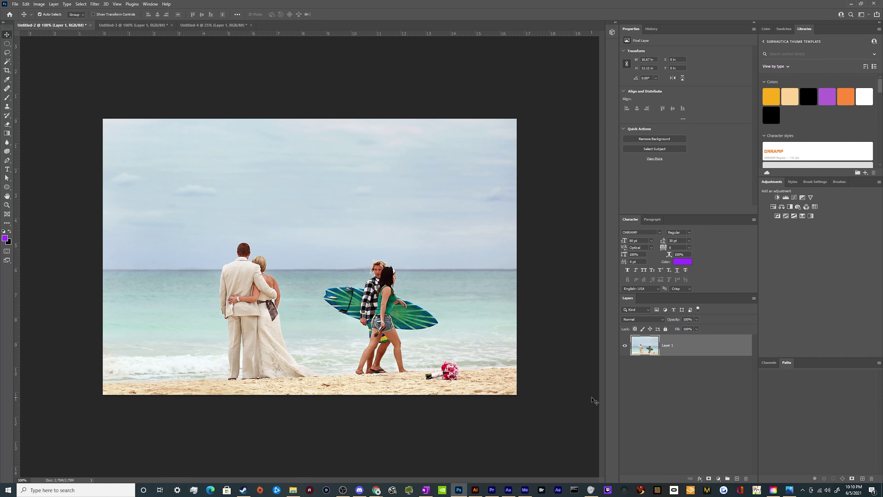
{"action": "key", "text": "ctrl+Tab"}
{"action": "key", "text": "ctrl+Tab"}
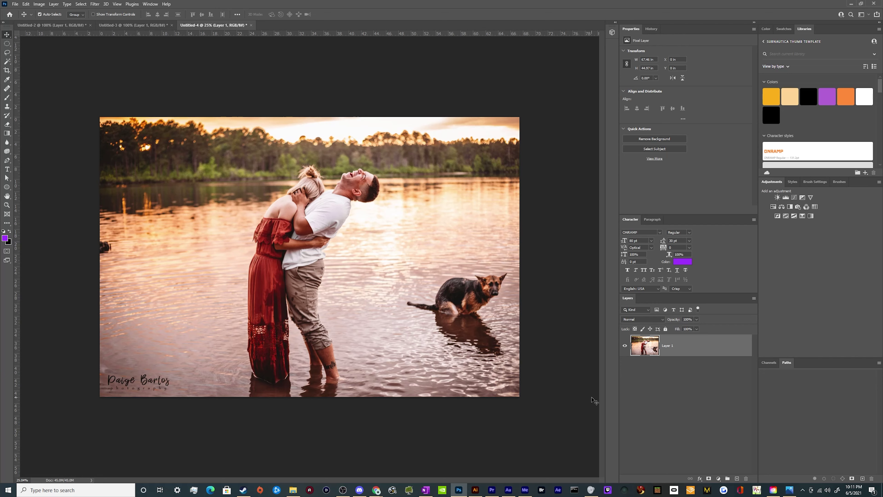
{"action": "key", "text": "ctrl+Tab"}
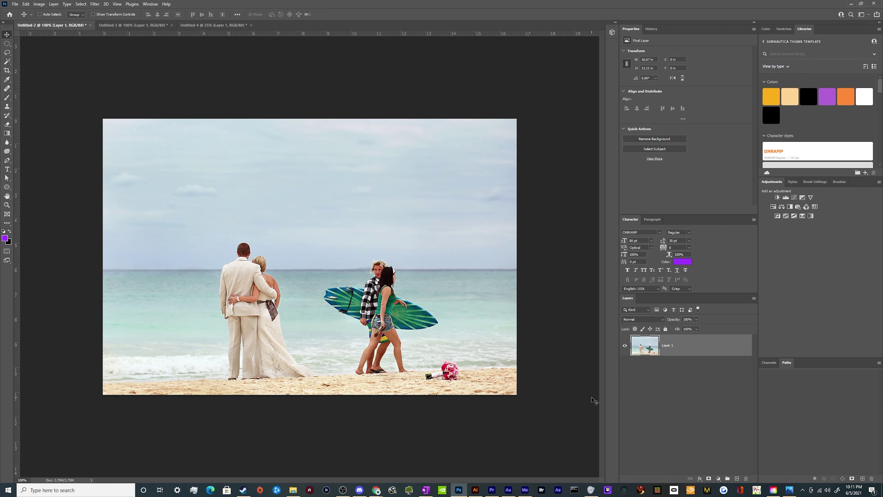
- Duplicate the layer of the beach photo with the surfboard carriers
{"action": "scroll", "coordinate": [400, 275], "scroll_direction": "up", "scroll_amount": 2}
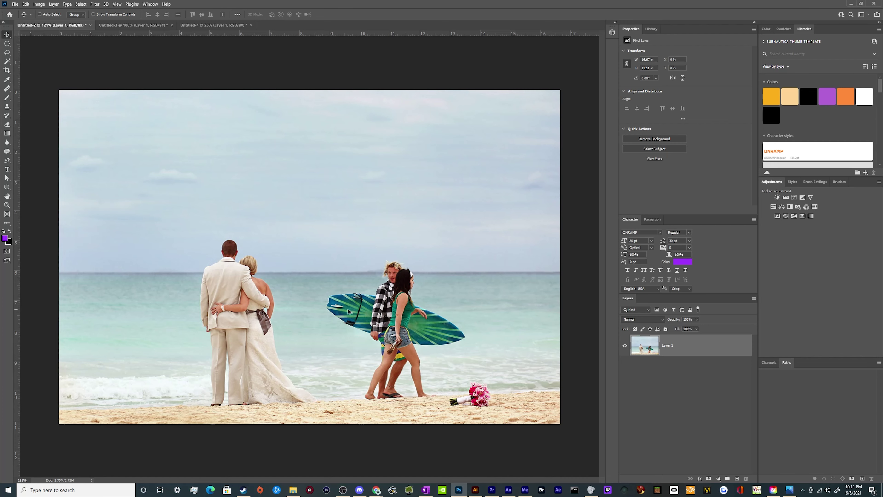
{"action": "scroll", "coordinate": [376, 315], "scroll_direction": "up", "scroll_amount": 1}
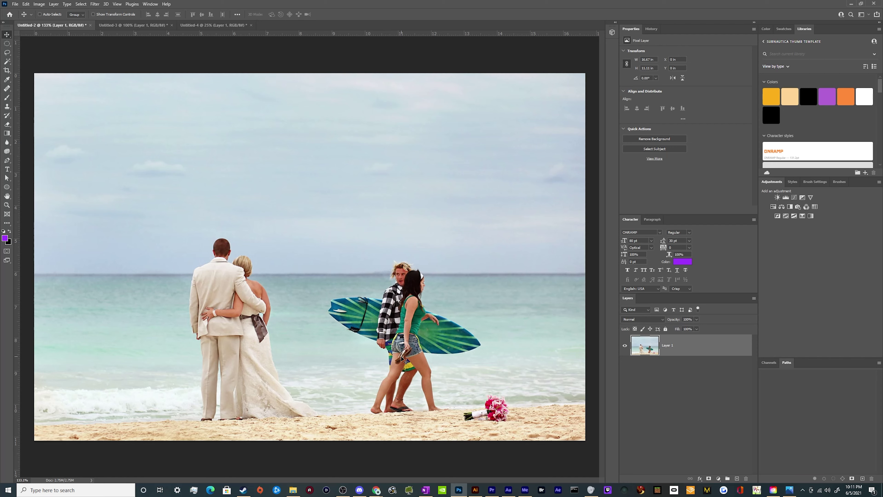
{"action": "key", "text": "ctrl+j"}
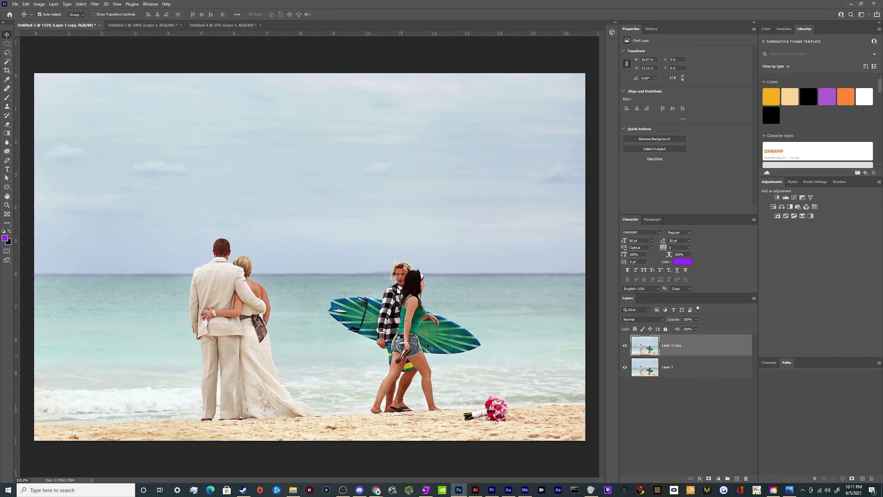
{"action": "key", "text": "i"}
{"action": "key", "text": "ctrl+k"}
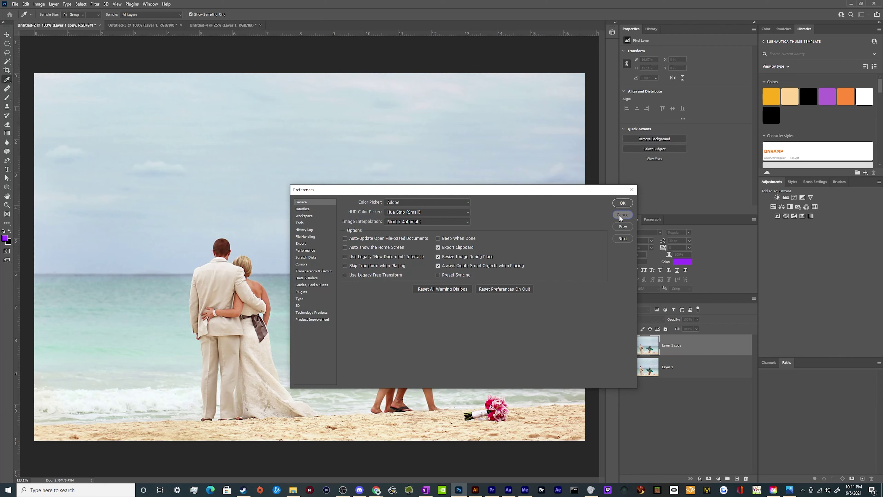
{"action": "left_click", "coordinate": [622, 215]}
{"action": "key", "text": "v"}
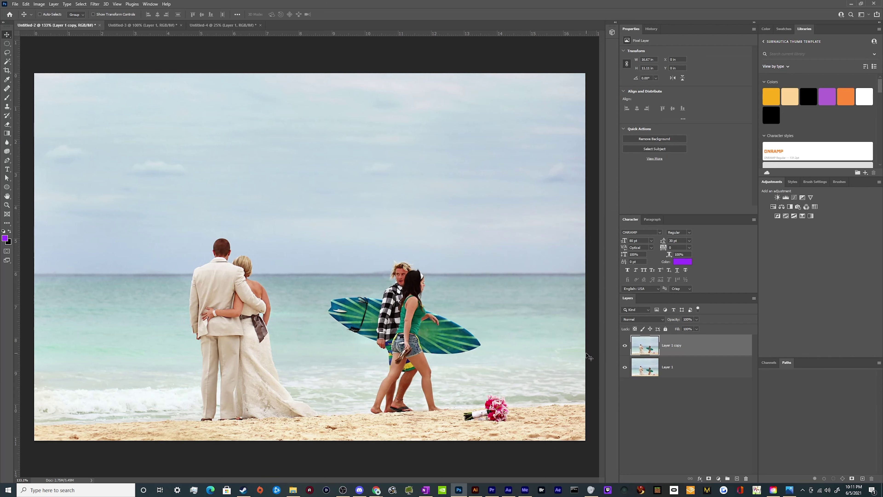
- Outline the two people carrying the surfboard with a loose freehand Lasso selection on the duplicated layer
{"action": "key", "text": "l"}
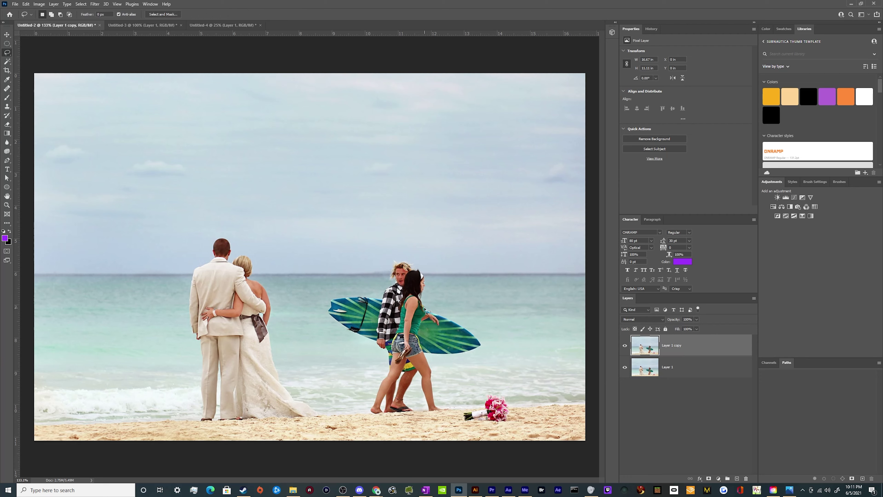
{"action": "mouse_move", "coordinate": [423, 266]}
{"action": "left_mouse_down"}
{"action": "mouse_move", "coordinate": [436, 308]}
{"action": "mouse_move", "coordinate": [478, 328]}
{"action": "mouse_move", "coordinate": [487, 344]}
{"action": "mouse_move", "coordinate": [469, 356]}
{"action": "mouse_move", "coordinate": [433, 357]}
{"action": "mouse_move", "coordinate": [441, 404]}
{"action": "mouse_move", "coordinate": [452, 409]}
{"action": "mouse_move", "coordinate": [445, 415]}
{"action": "mouse_move", "coordinate": [368, 417]}
{"action": "mouse_move", "coordinate": [381, 357]}
{"action": "mouse_move", "coordinate": [321, 317]}
{"action": "mouse_move", "coordinate": [325, 294]}
{"action": "mouse_move", "coordinate": [378, 292]}
{"action": "mouse_move", "coordinate": [388, 257]}
{"action": "mouse_move", "coordinate": [409, 252]}
{"action": "mouse_move", "coordinate": [425, 267]}
{"action": "left_mouse_up"}
- Try filling the selected surfboard carriers with White, and undo the fill
{"action": "key", "text": "shift+BackSpace"}
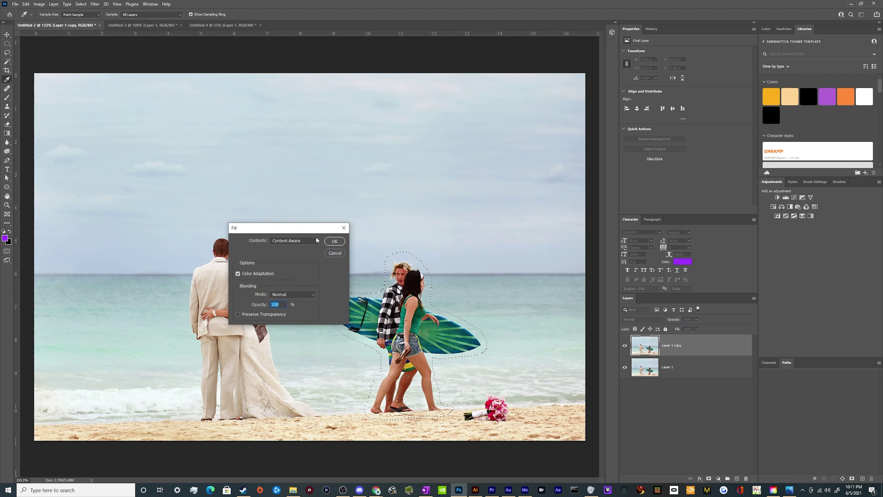
{"action": "left_click", "coordinate": [293, 240]}
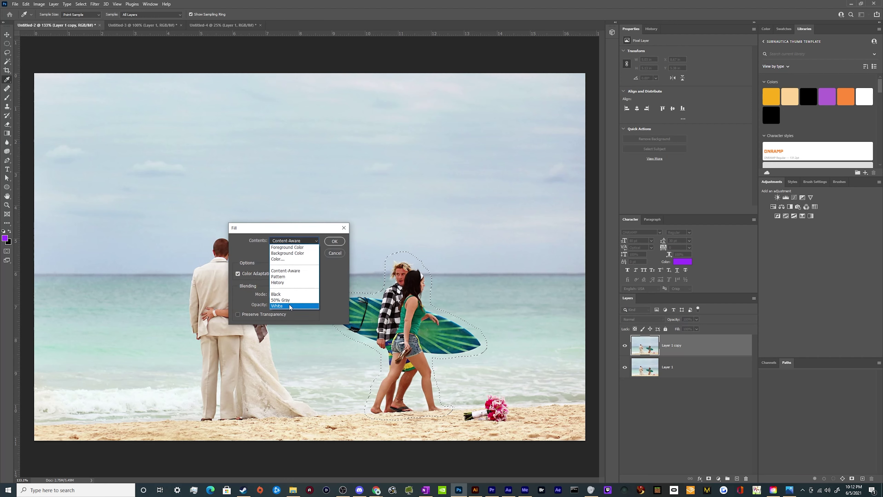
{"action": "left_click", "coordinate": [277, 306]}
{"action": "left_click", "coordinate": [334, 240]}
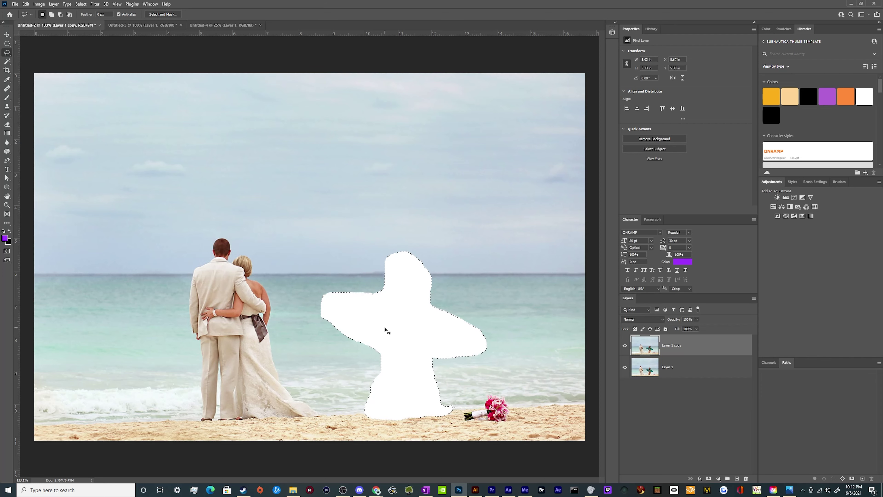
{"action": "key", "text": "ctrl+z"}
- Remove the surfboard carriers by filling the selection with Content-Aware, and deselect
{"action": "key", "text": "shift+BackSpace"}
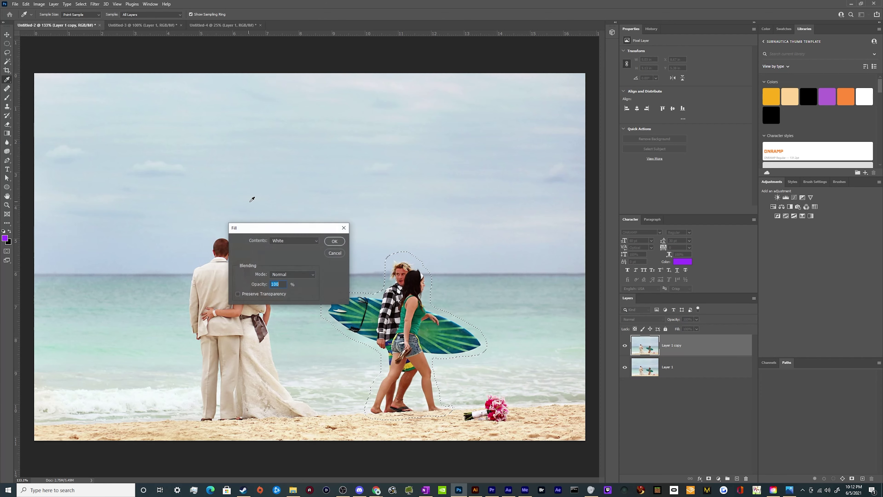
{"action": "left_click", "coordinate": [277, 242]}
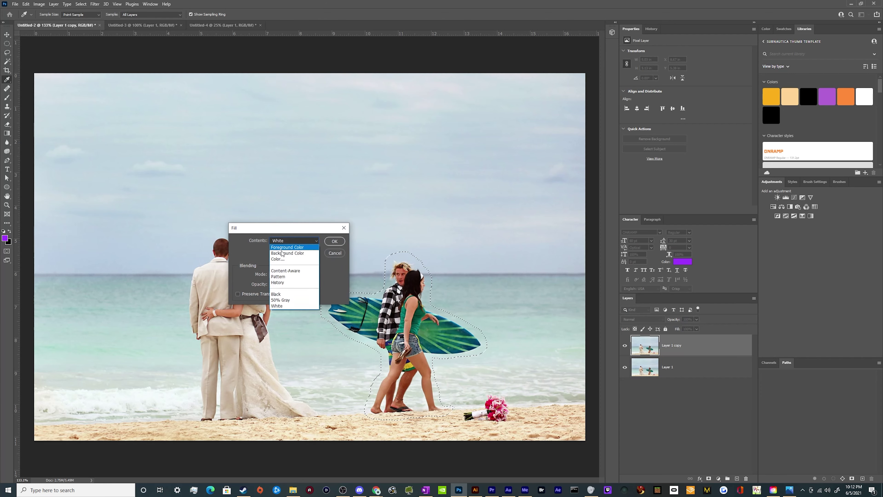
{"action": "left_click", "coordinate": [292, 270]}
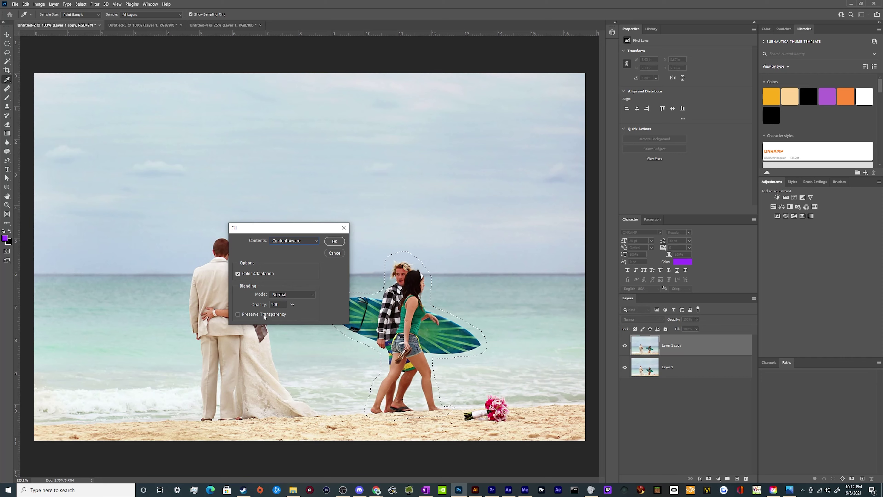
{"action": "left_click", "coordinate": [333, 241]}
{"action": "key", "text": "l"}
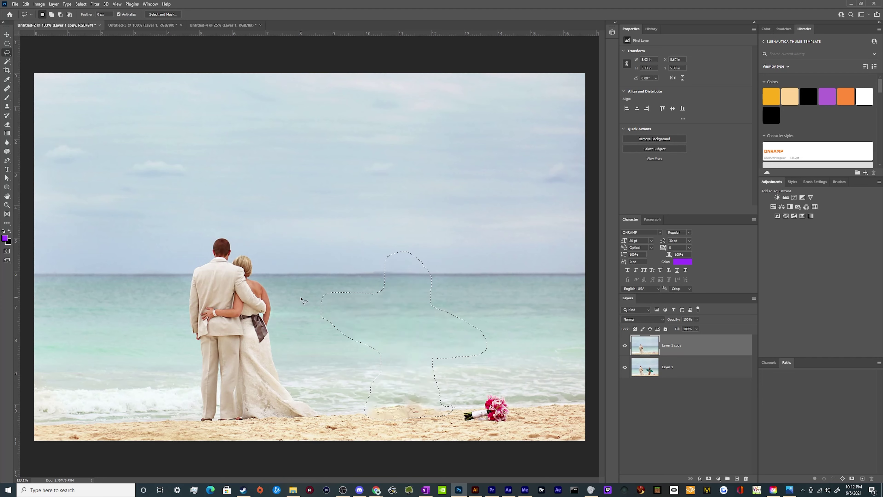
{"action": "key", "text": "ctrl+d"}
{"action": "key", "text": "m"}
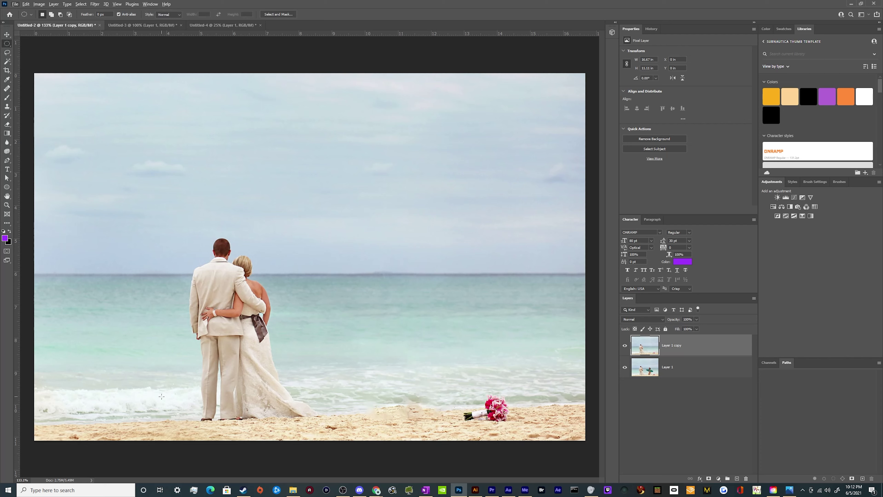
{"action": "left_click_drag", "start_coordinate": [69, 411], "coordinate": [182, 432]}
{"action": "key", "text": "ctrl+v"}
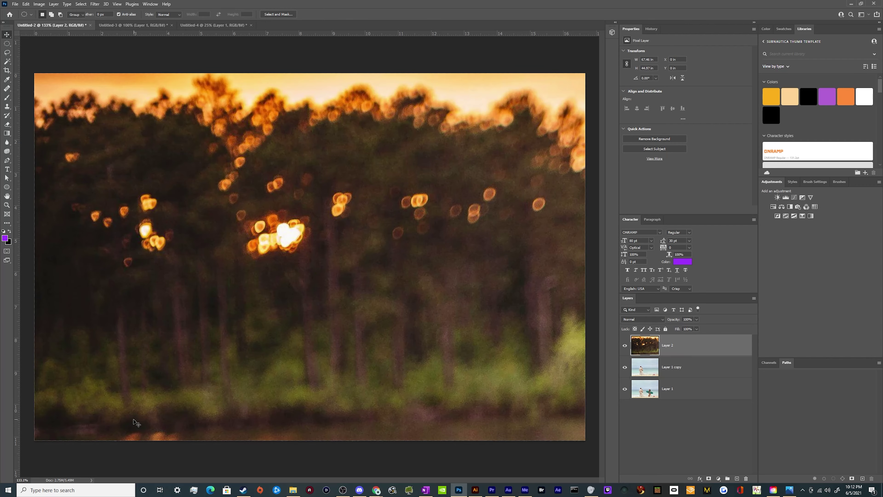
{"action": "key", "text": "v"}
{"action": "key", "text": "z"}
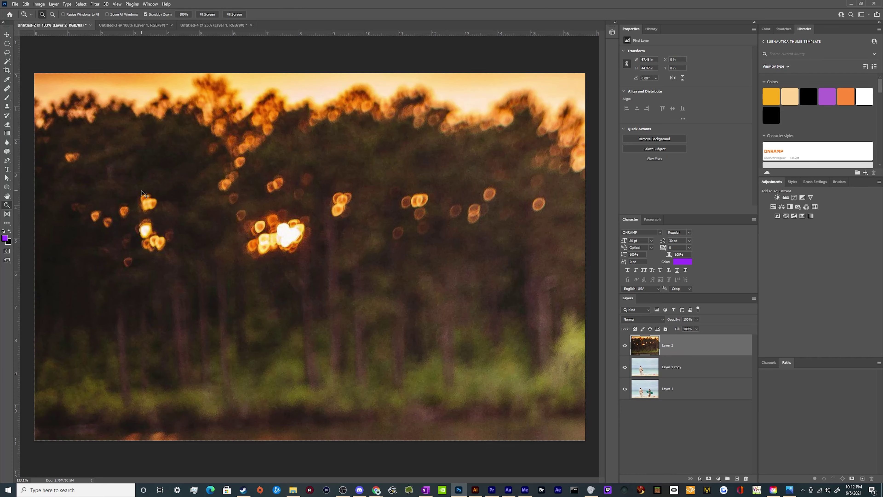
{"action": "left_click", "coordinate": [745, 478]}
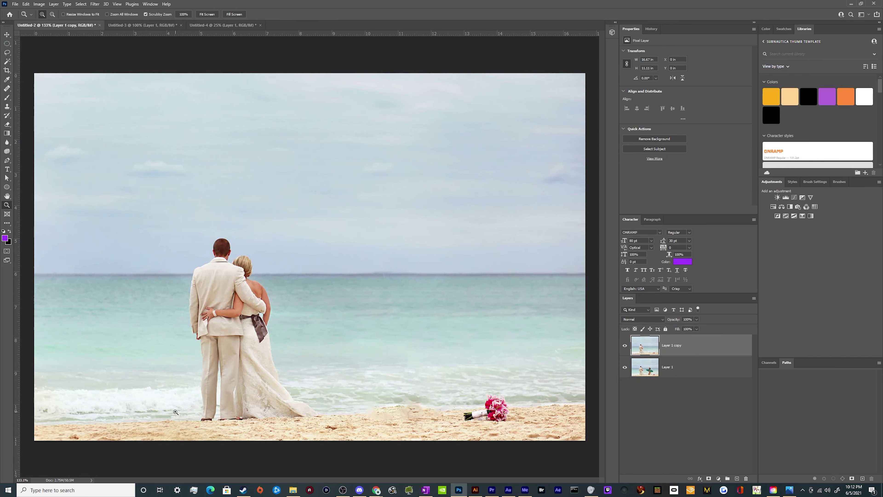
- Copy an elliptical shoreline patch about 3.26 by 0.58 in beside the groom to a new layer and move it over the filled sand near the bouquet
{"action": "key", "text": "m"}
{"action": "left_click_drag", "start_coordinate": [82, 413], "coordinate": [190, 432]}
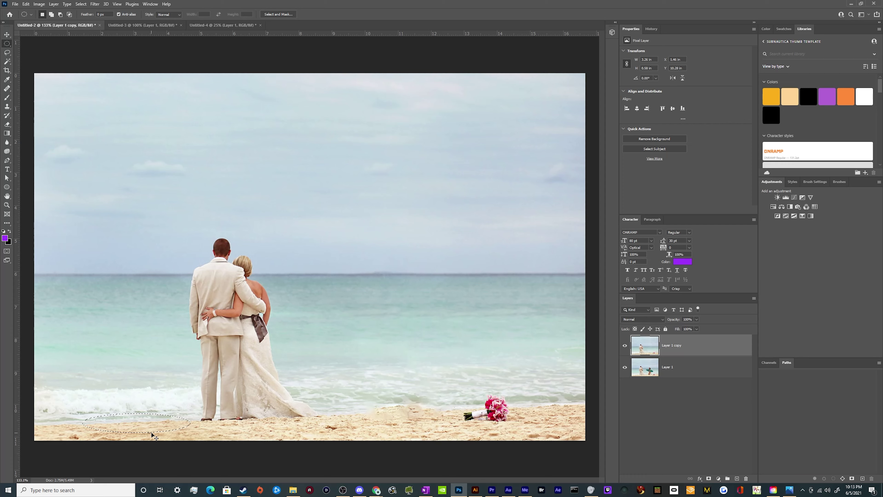
{"action": "key", "text": "ctrl+j"}
{"action": "key", "text": "v"}
{"action": "left_click_drag", "start_coordinate": [152, 425], "coordinate": [414, 417]}
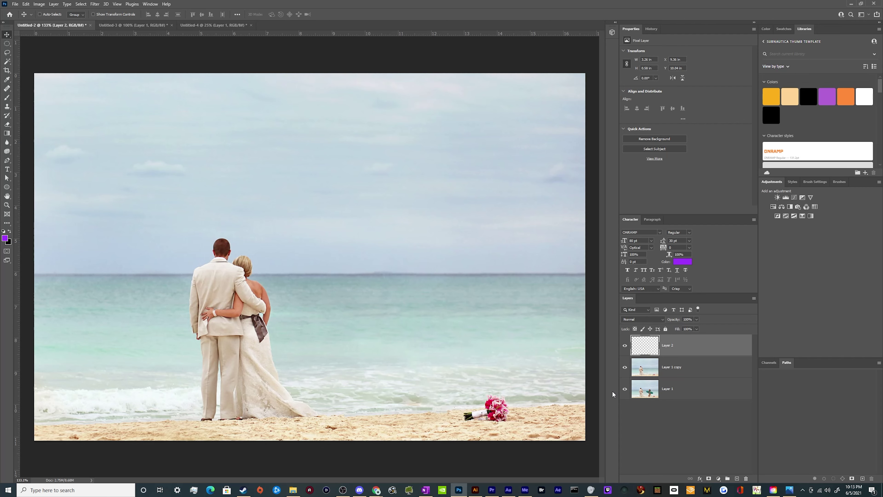
- Switch to the Untitled-3 photo with the jumping man and activate the Clone Stamp tool
{"action": "key", "text": "ctrl+Tab"}
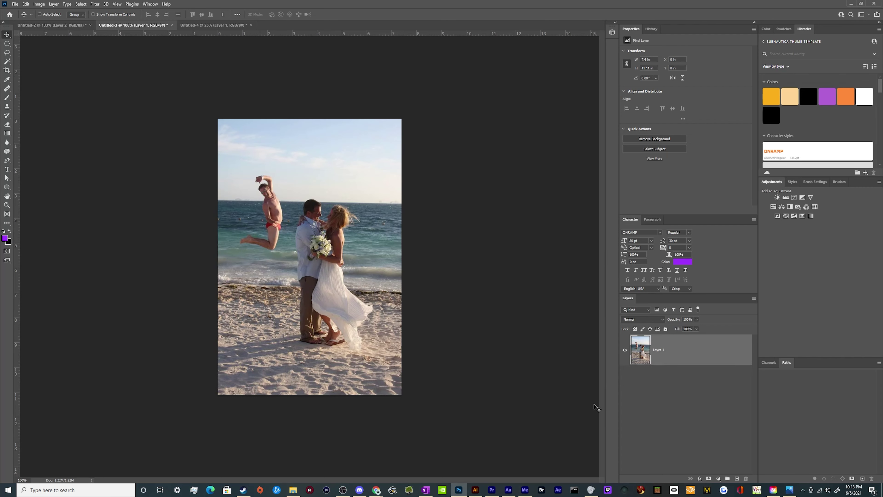
{"action": "key", "text": "ctrl+0"}
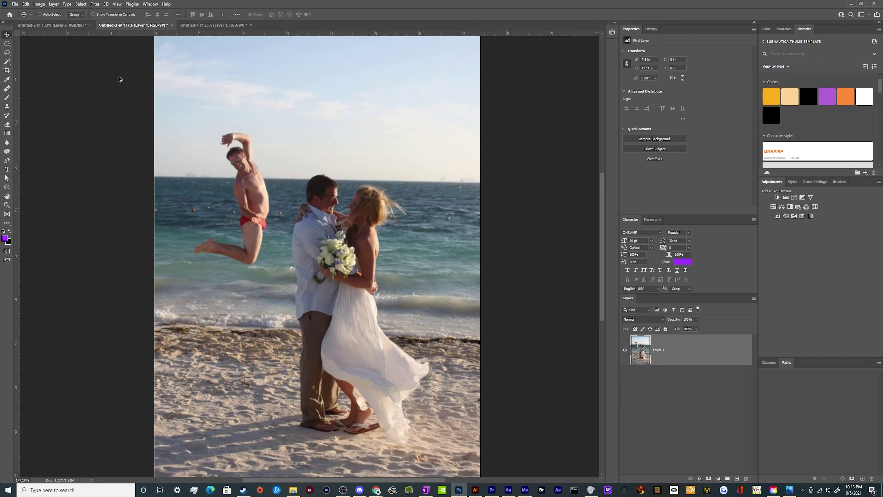
{"action": "scroll", "coordinate": [243, 233], "scroll_direction": "up", "scroll_amount": 3}
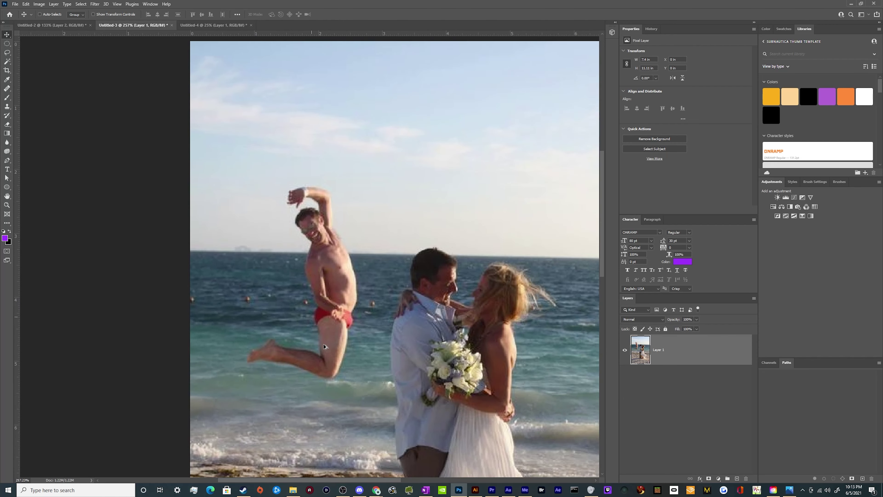
{"action": "scroll", "coordinate": [323, 346], "scroll_direction": "down", "scroll_amount": 2}
{"action": "scroll", "coordinate": [172, 190], "scroll_direction": "up", "scroll_amount": 4}
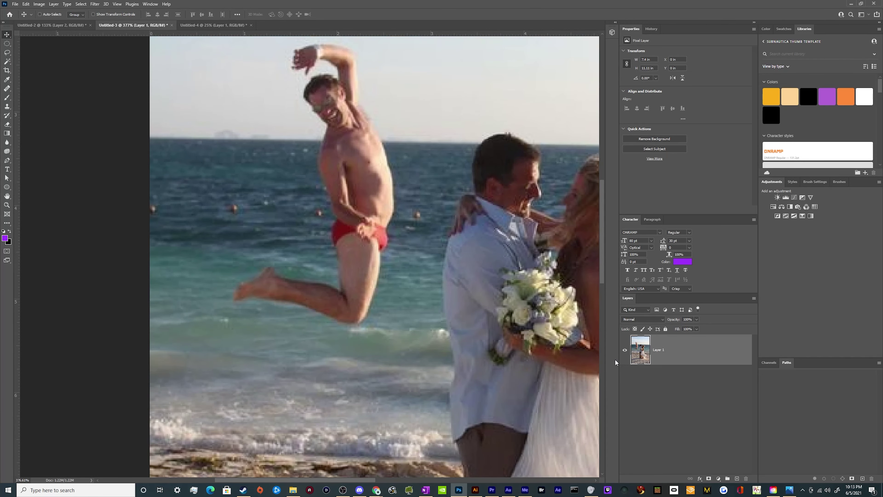
{"action": "left_click", "coordinate": [13, 107]}
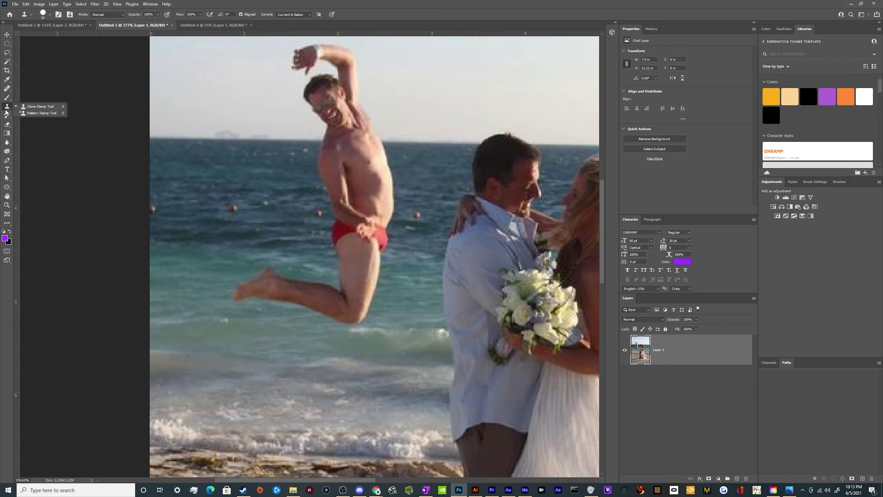
- Try cloning the jumping man's head into the sky above the bride, and undo the stroke
{"action": "scroll", "coordinate": [199, 95], "scroll_direction": "down", "scroll_amount": 3}
{"action": "scroll", "coordinate": [276, 128], "scroll_direction": "up", "scroll_amount": 1}
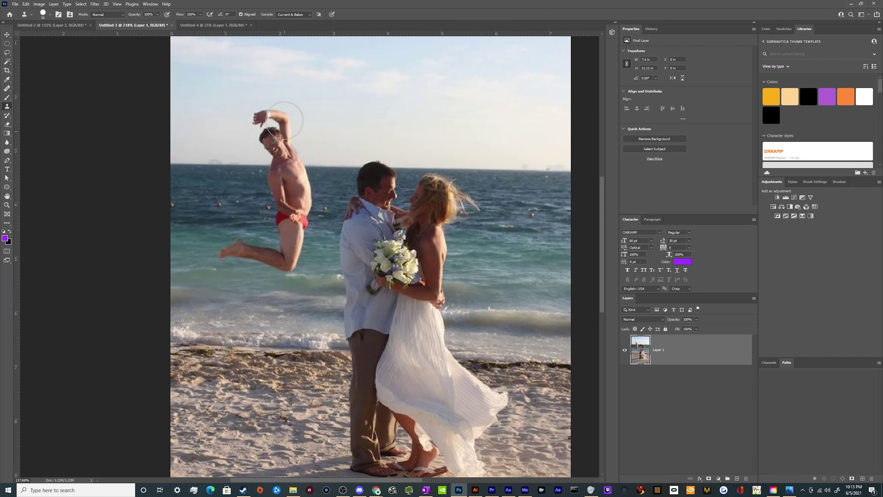
{"action": "left_click", "coordinate": [272, 140], "text": "alt"}
{"action": "left_click_drag", "start_coordinate": [449, 144], "coordinate": [466, 135]}
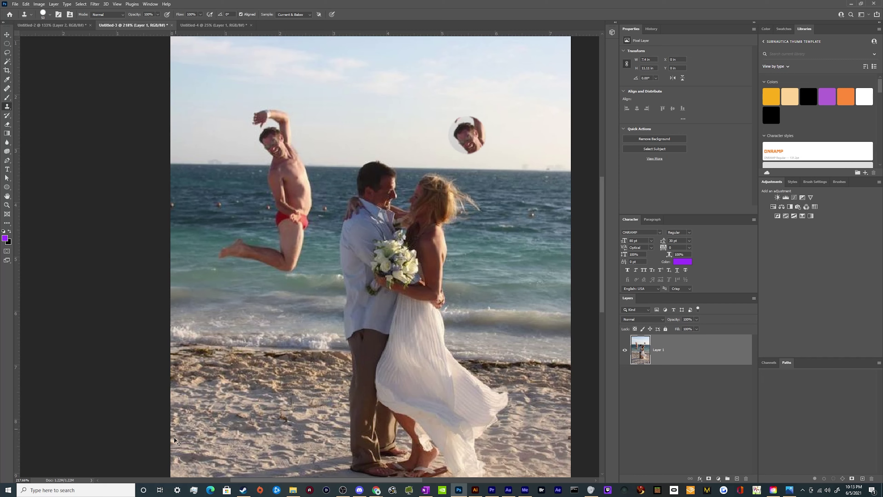
{"action": "key", "text": "ctrl+z"}
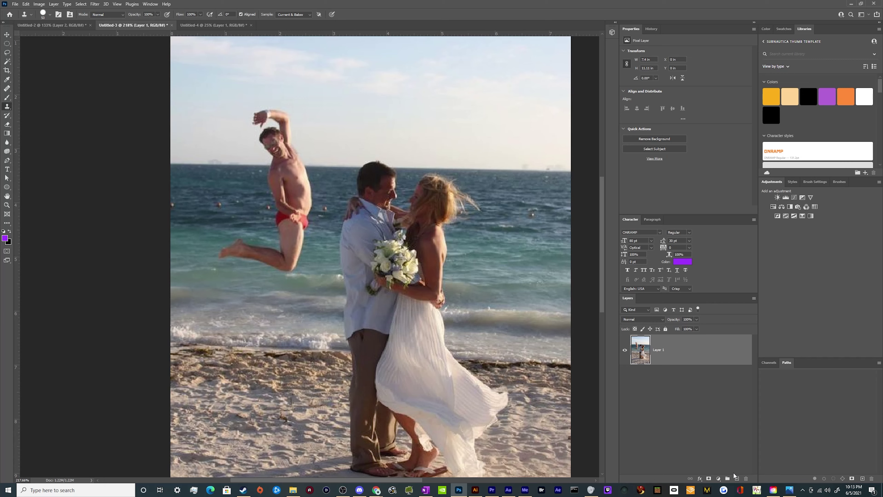
- Add a new empty layer and clone clean water over the buoy beyond the bride with a smaller brush sampling Current & Below
{"action": "left_click", "coordinate": [736, 478]}
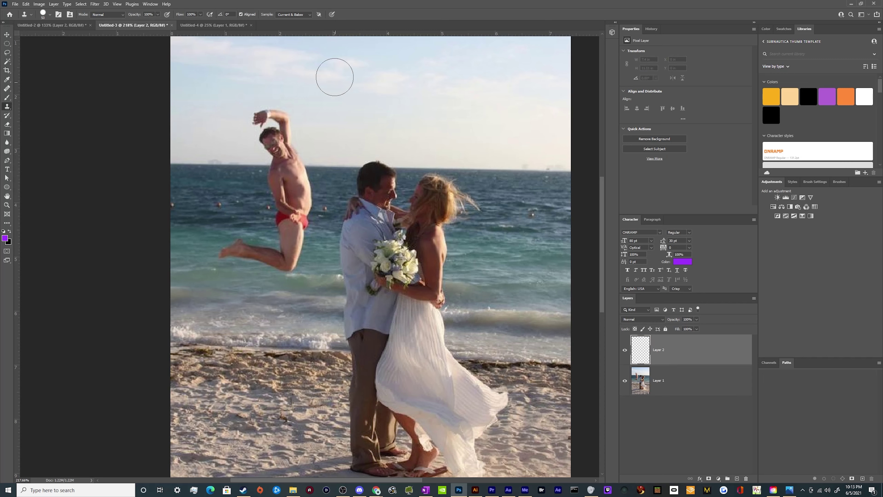
{"action": "left_click", "coordinate": [292, 14]}
{"action": "left_click", "coordinate": [518, 258], "text": "alt"}
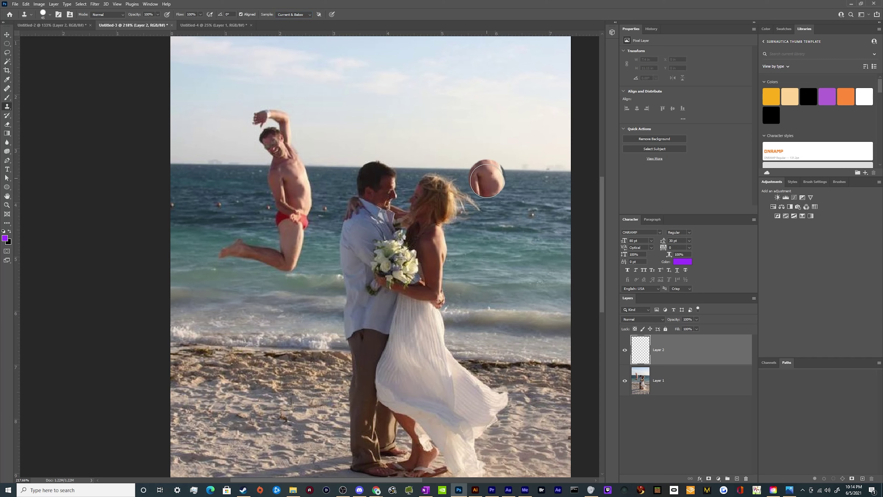
{"action": "key", "text": "bracketleft"}
{"action": "key", "text": "bracketleft"}
{"action": "key", "text": "bracketleft"}
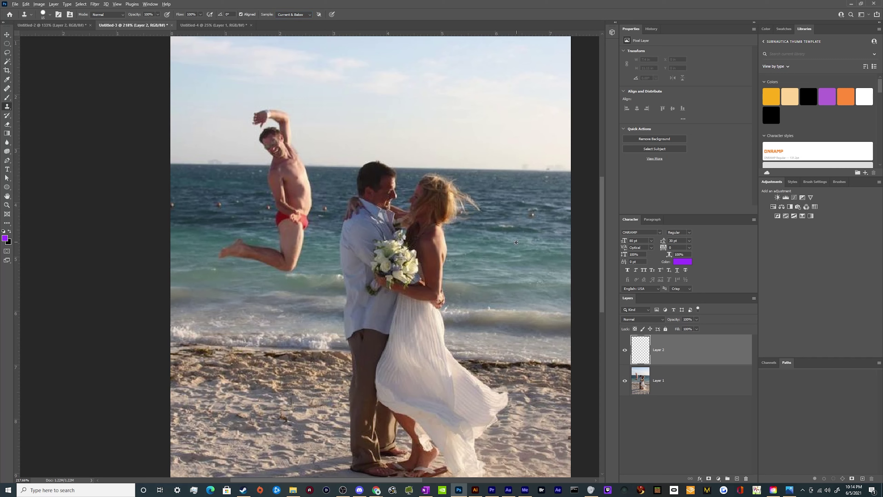
{"action": "left_click", "coordinate": [533, 217]}
{"action": "scroll", "coordinate": [117, 183], "scroll_direction": "up", "scroll_amount": 3, "text": "alt"}
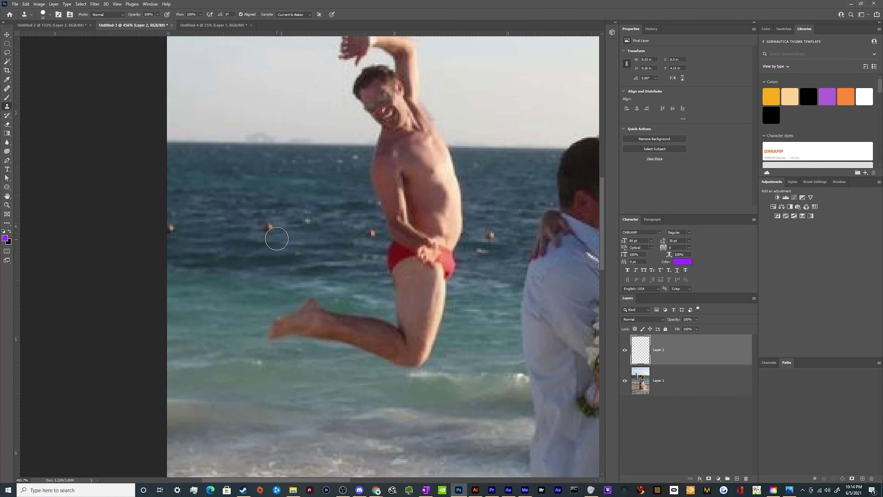
- Clone clean water over the remaining buoys on both sides of the jumping man
{"action": "left_click", "coordinate": [277, 238]}
{"action": "left_click", "coordinate": [179, 226]}
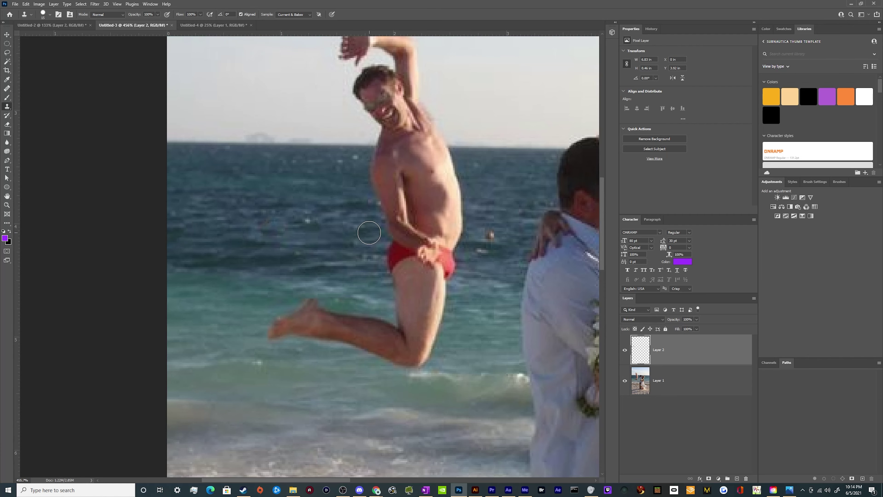
{"action": "scroll", "coordinate": [205, 319], "scroll_direction": "down", "scroll_amount": 3, "text": "alt"}
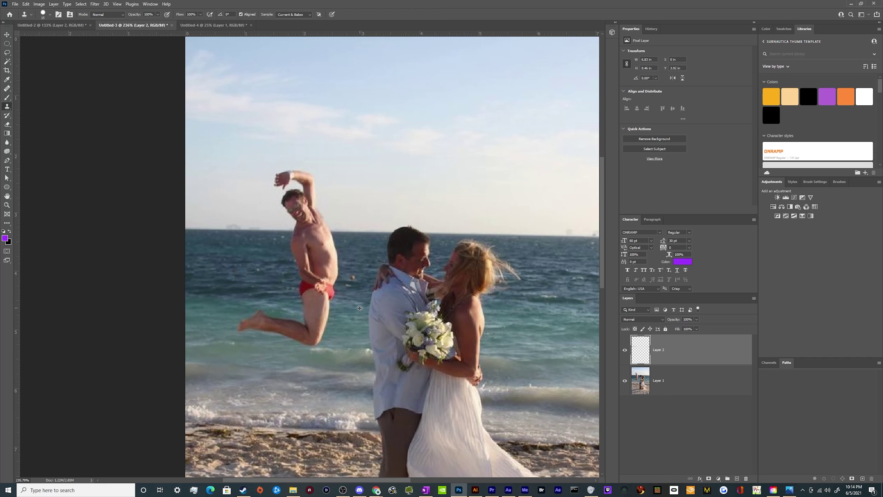
{"action": "scroll", "coordinate": [347, 323], "scroll_direction": "up", "scroll_amount": 3}
{"action": "scroll", "coordinate": [358, 245], "scroll_direction": "up", "scroll_amount": 1}
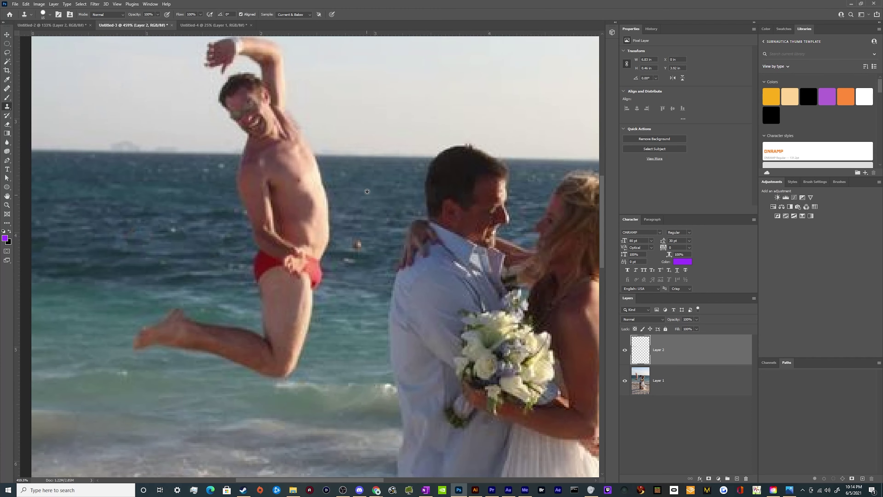
{"action": "left_click_drag", "start_coordinate": [365, 229], "coordinate": [361, 273]}
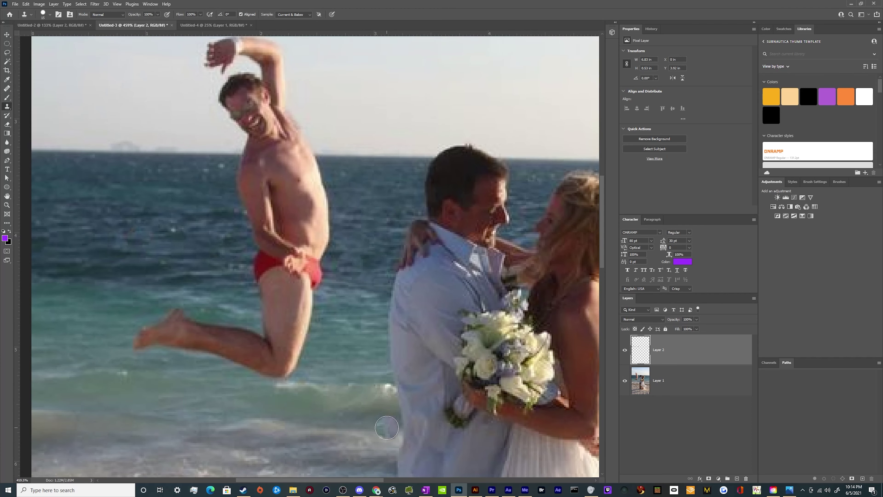
{"action": "scroll", "coordinate": [386, 423], "scroll_direction": "down", "scroll_amount": 3}
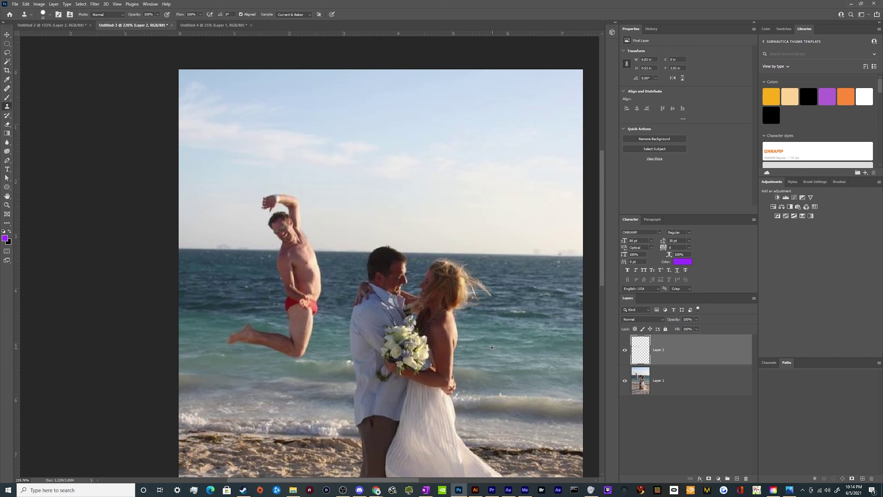
{"action": "left_click", "coordinate": [421, 131]}
{"action": "key", "text": "ctrl+z"}
{"action": "key", "text": "ctrl+z"}
- Try painting out the jumping man on Layer 2 with the Spot Healing Brush
{"action": "scroll", "coordinate": [326, 397], "scroll_direction": "down", "scroll_amount": 3}
{"action": "scroll", "coordinate": [233, 128], "scroll_direction": "up", "scroll_amount": 2}
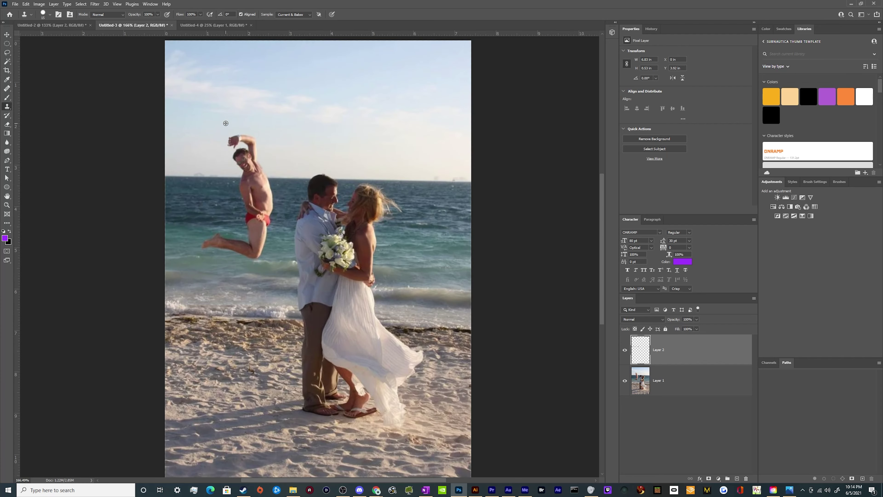
{"action": "scroll", "coordinate": [226, 177], "scroll_direction": "down", "scroll_amount": 1}
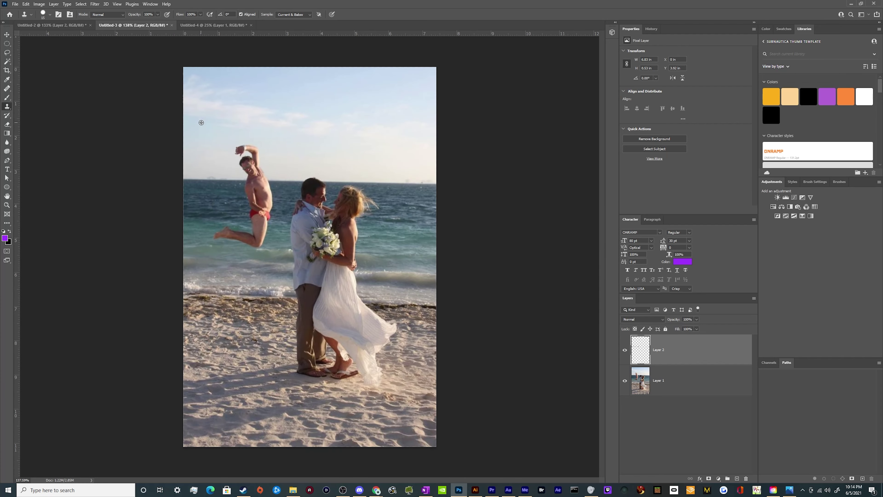
{"action": "scroll", "coordinate": [201, 122], "scroll_direction": "up", "scroll_amount": 3}
{"action": "scroll", "coordinate": [276, 206], "scroll_direction": "up", "scroll_amount": 1}
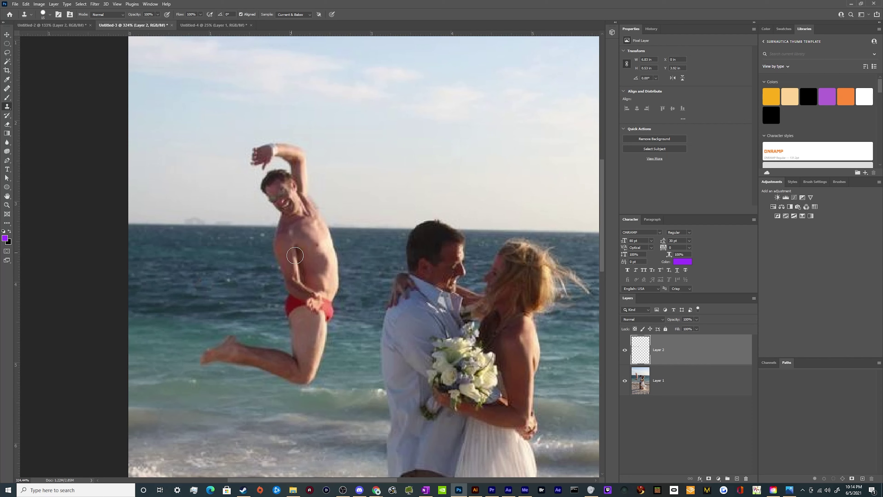
{"action": "left_click", "coordinate": [9, 89]}
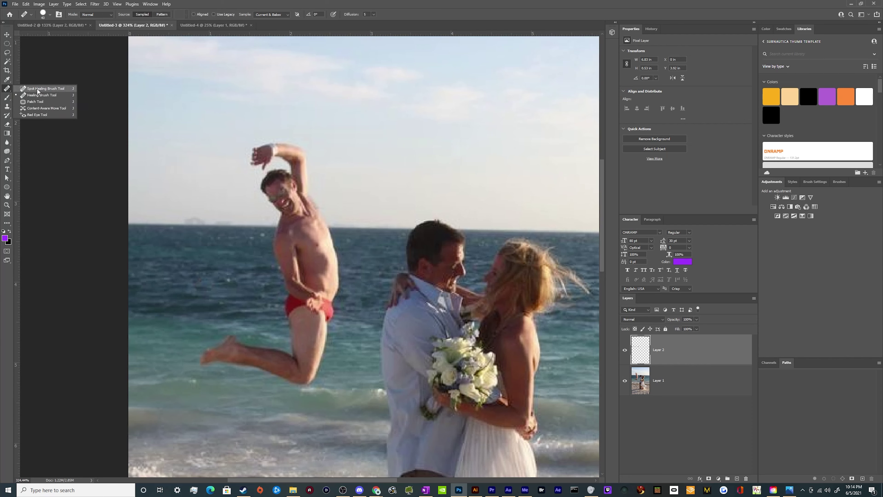
{"action": "left_click", "coordinate": [37, 92]}
{"action": "mouse_move", "coordinate": [276, 173]}
{"action": "left_mouse_down"}
{"action": "mouse_move", "coordinate": [300, 188]}
{"action": "mouse_move", "coordinate": [304, 244]}
{"action": "mouse_move", "coordinate": [289, 210]}
{"action": "mouse_move", "coordinate": [315, 341]}
{"action": "mouse_move", "coordinate": [306, 302]}
{"action": "mouse_move", "coordinate": [314, 251]}
{"action": "mouse_move", "coordinate": [303, 350]}
{"action": "mouse_move", "coordinate": [209, 333]}
{"action": "mouse_move", "coordinate": [268, 371]}
{"action": "mouse_move", "coordinate": [238, 366]}
{"action": "mouse_move", "coordinate": [287, 372]}
{"action": "left_mouse_up"}
{"action": "scroll", "coordinate": [243, 362], "scroll_direction": "down", "scroll_amount": 3}
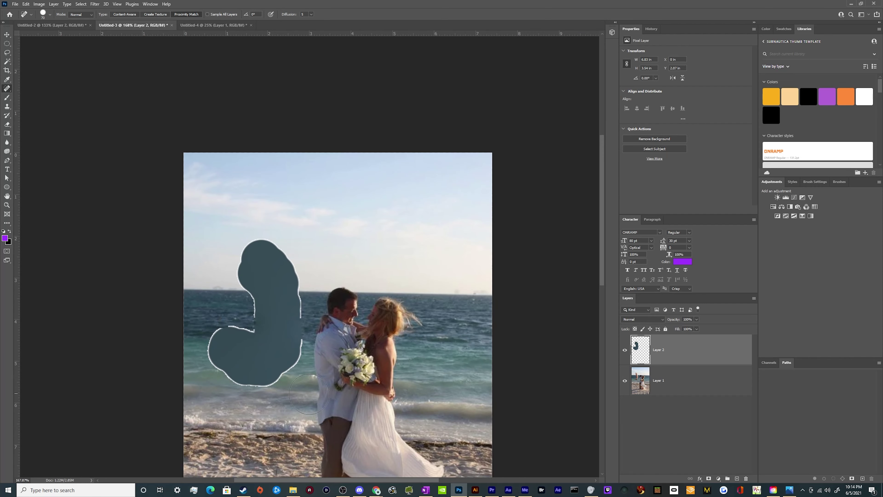
- Try removing the jumping man with the Spot Healing Brush on a duplicate of Layer 1 with Layer 2 hidden, and discard the duplicate
{"action": "left_click", "coordinate": [625, 351]}
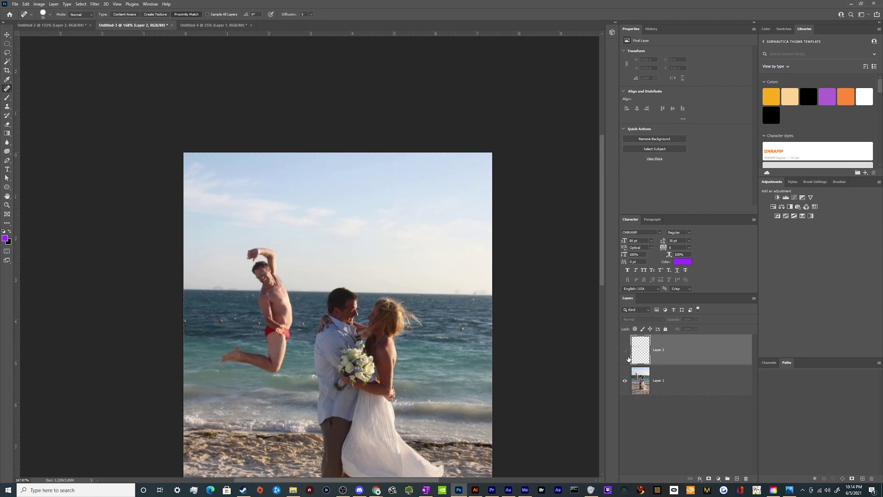
{"action": "left_click", "coordinate": [672, 382]}
{"action": "key", "text": "ctrl+j"}
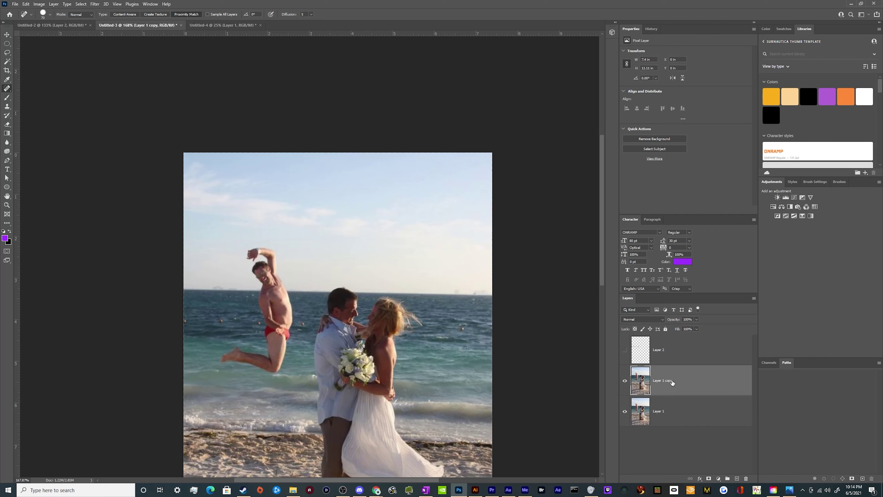
{"action": "mouse_move", "coordinate": [229, 358]}
{"action": "left_mouse_down"}
{"action": "mouse_move", "coordinate": [269, 360]}
{"action": "mouse_move", "coordinate": [279, 350]}
{"action": "mouse_move", "coordinate": [280, 296]}
{"action": "mouse_move", "coordinate": [257, 252]}
{"action": "left_mouse_up"}
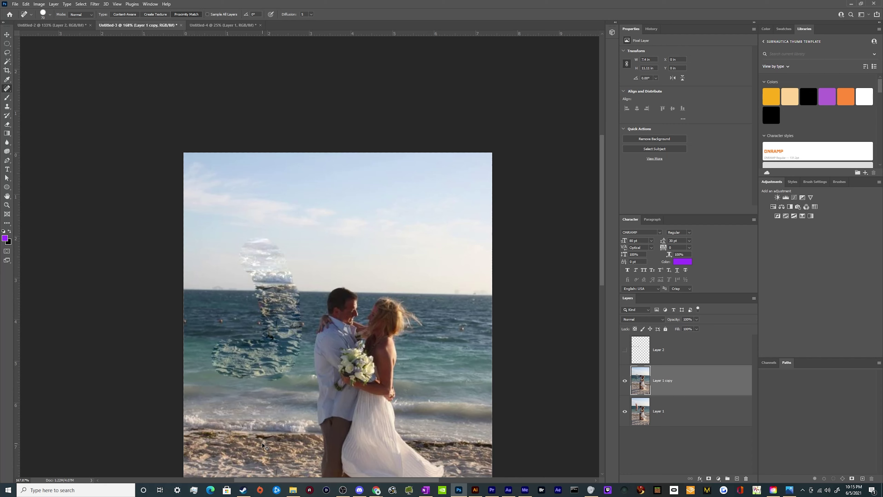
{"action": "key", "text": "ctrl+z"}
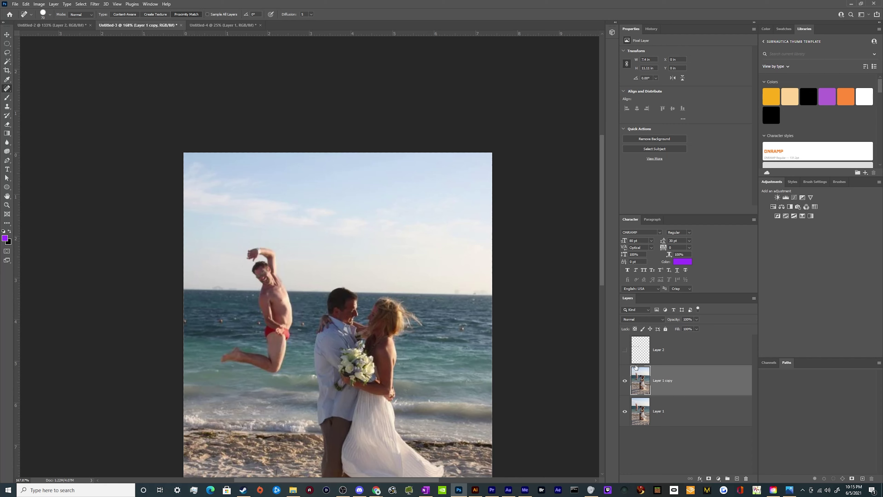
{"action": "key", "text": "Delete"}
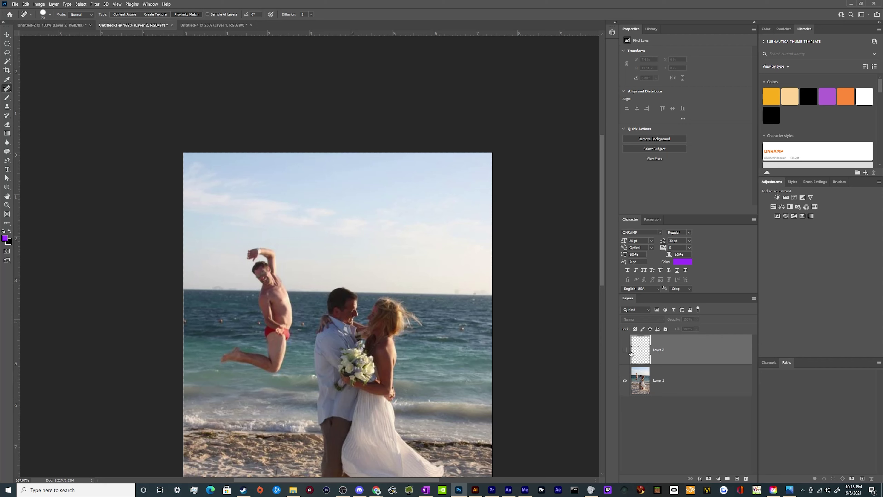
{"action": "left_click", "coordinate": [624, 349]}
- Activate the Healing Brush and paint sampled nearby water over the jumping man's foot and lower leg on Layer 2
{"action": "left_click", "coordinate": [7, 80]}
{"action": "right_click", "coordinate": [7, 79]}
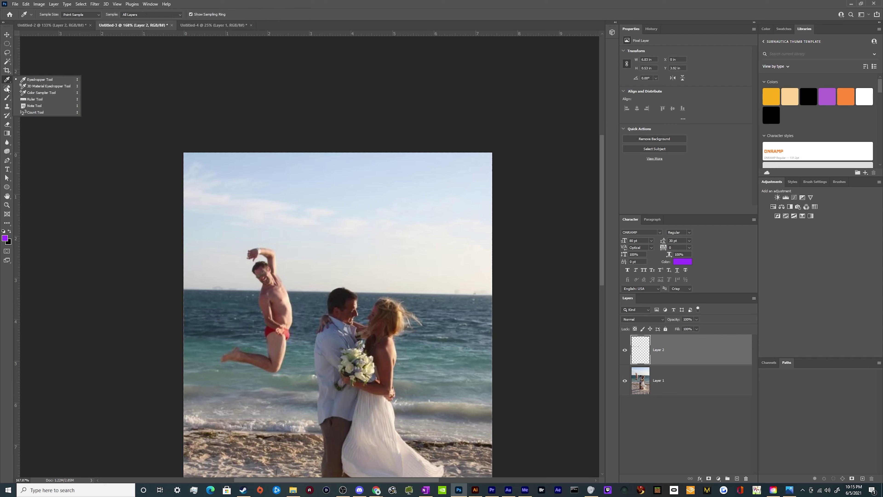
{"action": "right_click", "coordinate": [7, 90]}
{"action": "left_click", "coordinate": [54, 95]}
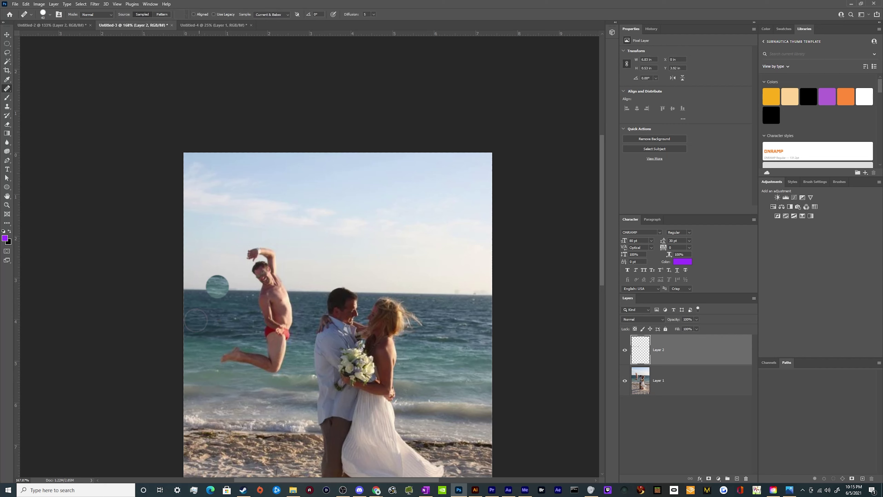
{"action": "left_click", "coordinate": [221, 336], "text": "alt"}
{"action": "scroll", "coordinate": [212, 347], "scroll_direction": "up", "scroll_amount": 3}
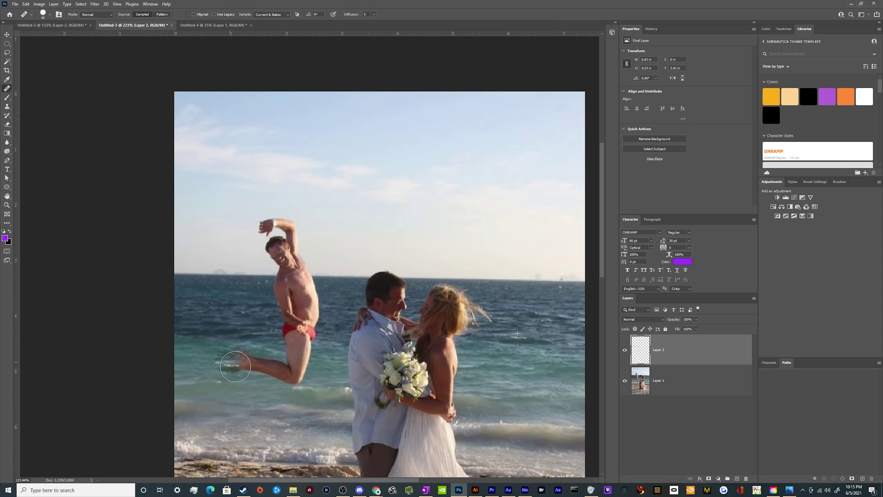
{"action": "mouse_move", "coordinate": [223, 364]}
{"action": "left_mouse_down"}
{"action": "mouse_move", "coordinate": [273, 376]}
{"action": "mouse_move", "coordinate": [273, 366]}
{"action": "mouse_move", "coordinate": [311, 372]}
{"action": "mouse_move", "coordinate": [278, 369]}
{"action": "left_mouse_up"}
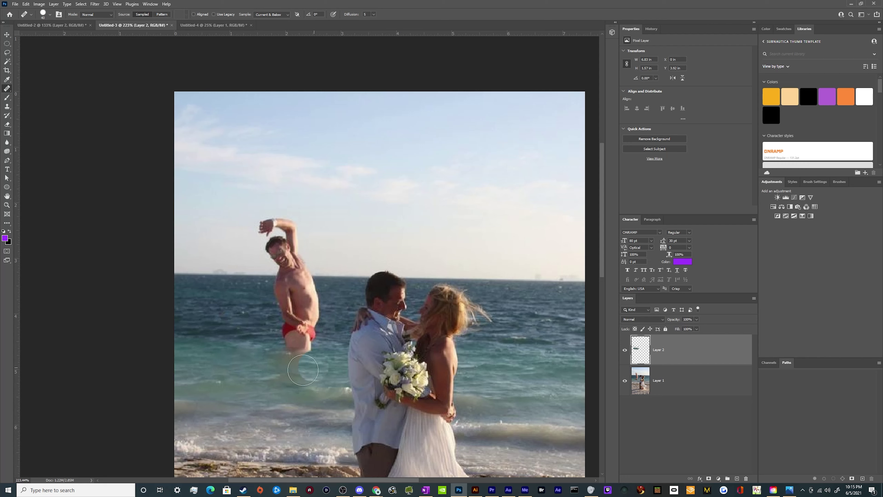
- Heal over the man's thigh, red trunks and torso with water sampled beside him at matching depths
{"action": "left_click", "coordinate": [214, 364], "text": "alt"}
{"action": "mouse_move", "coordinate": [289, 361]}
{"action": "left_mouse_down"}
{"action": "mouse_move", "coordinate": [245, 349]}
{"action": "mouse_move", "coordinate": [307, 338]}
{"action": "mouse_move", "coordinate": [316, 323]}
{"action": "mouse_move", "coordinate": [288, 310]}
{"action": "mouse_move", "coordinate": [299, 303]}
{"action": "mouse_move", "coordinate": [299, 282]}
{"action": "mouse_move", "coordinate": [313, 277]}
{"action": "mouse_move", "coordinate": [260, 221]}
{"action": "mouse_move", "coordinate": [286, 246]}
{"action": "left_mouse_up"}
{"action": "left_click", "coordinate": [231, 348], "text": "alt"}
{"action": "key", "text": "ctrl+z"}
{"action": "left_click", "coordinate": [271, 322], "text": "alt"}
{"action": "mouse_move", "coordinate": [271, 317]}
{"action": "left_mouse_down"}
{"action": "mouse_move", "coordinate": [305, 313]}
{"action": "mouse_move", "coordinate": [306, 302]}
{"action": "mouse_move", "coordinate": [281, 299]}
{"action": "mouse_move", "coordinate": [292, 298]}
{"action": "mouse_move", "coordinate": [277, 347]}
{"action": "mouse_move", "coordinate": [264, 332]}
{"action": "mouse_move", "coordinate": [266, 311]}
{"action": "mouse_move", "coordinate": [317, 302]}
{"action": "mouse_move", "coordinate": [281, 296]}
{"action": "mouse_move", "coordinate": [328, 306]}
{"action": "mouse_move", "coordinate": [316, 303]}
{"action": "mouse_move", "coordinate": [326, 328]}
{"action": "left_mouse_up"}
{"action": "left_click", "coordinate": [236, 303], "text": "alt"}
{"action": "left_click", "coordinate": [229, 293], "text": "alt"}
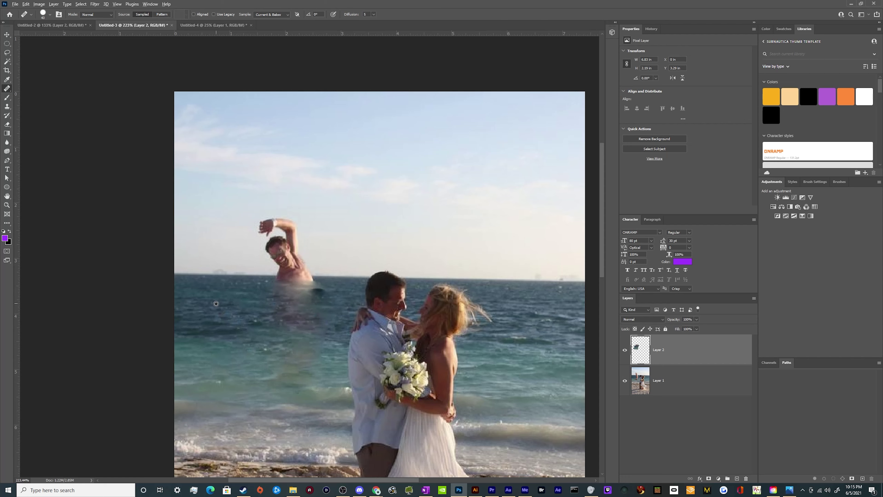
- Heal over the man's head, raised arm and shoulders using samples from the sky and the horizon
{"action": "left_click", "coordinate": [312, 178], "text": "alt"}
{"action": "mouse_move", "coordinate": [267, 222]}
{"action": "left_mouse_down"}
{"action": "mouse_move", "coordinate": [296, 217]}
{"action": "mouse_move", "coordinate": [286, 240]}
{"action": "mouse_move", "coordinate": [295, 274]}
{"action": "mouse_move", "coordinate": [308, 275]}
{"action": "mouse_move", "coordinate": [271, 275]}
{"action": "mouse_move", "coordinate": [318, 275]}
{"action": "left_mouse_up"}
{"action": "key", "text": "ctrl+z"}
{"action": "left_click", "coordinate": [199, 275], "text": "alt"}
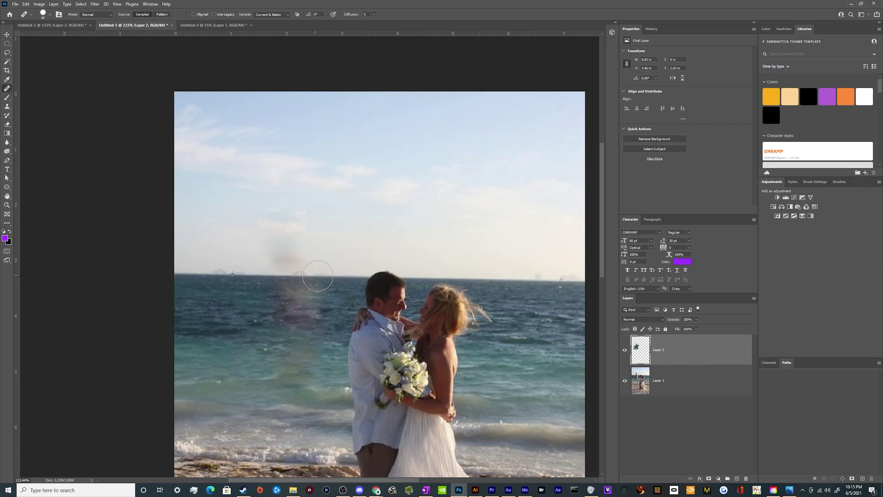
{"action": "left_click", "coordinate": [237, 231], "text": "alt"}
{"action": "mouse_move", "coordinate": [277, 251]}
{"action": "left_mouse_down"}
{"action": "mouse_move", "coordinate": [291, 252]}
{"action": "mouse_move", "coordinate": [277, 248]}
{"action": "mouse_move", "coordinate": [281, 233]}
{"action": "left_mouse_up"}
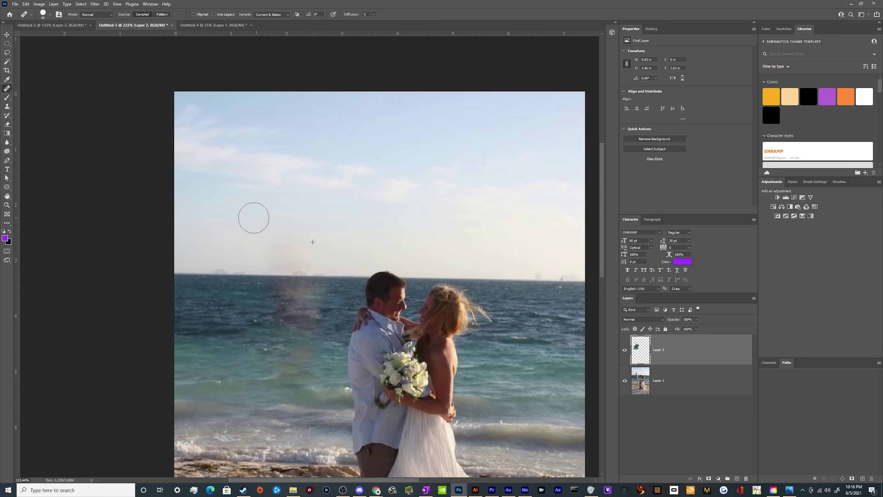
- Blend the smudged water below the horizon and in the turquoise area beside the groom with more Healing Brush strokes
{"action": "left_click_drag", "start_coordinate": [241, 302], "coordinate": [235, 310]}
{"action": "scroll", "coordinate": [234, 334], "scroll_direction": "up", "scroll_amount": 1}
{"action": "left_click_drag", "start_coordinate": [293, 291], "coordinate": [319, 298]}
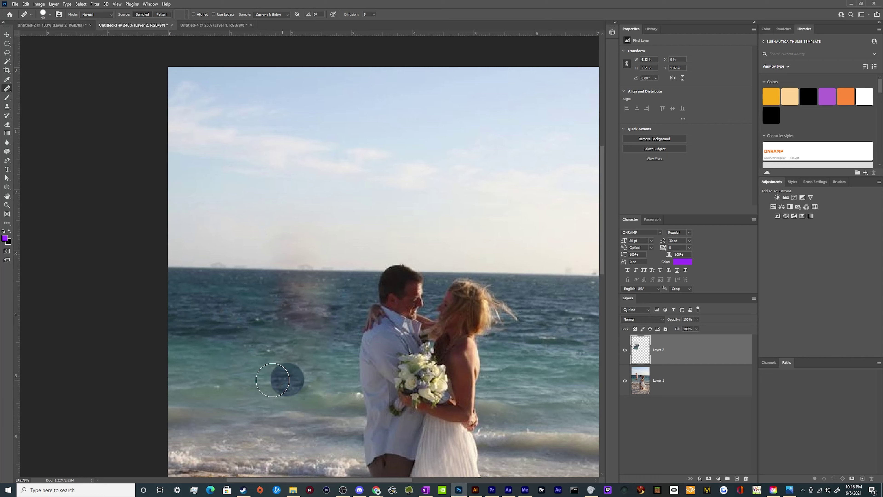
{"action": "mouse_move", "coordinate": [308, 378]}
{"action": "left_mouse_down"}
{"action": "mouse_move", "coordinate": [308, 363]}
{"action": "mouse_move", "coordinate": [330, 355]}
{"action": "mouse_move", "coordinate": [302, 365]}
{"action": "left_mouse_up"}
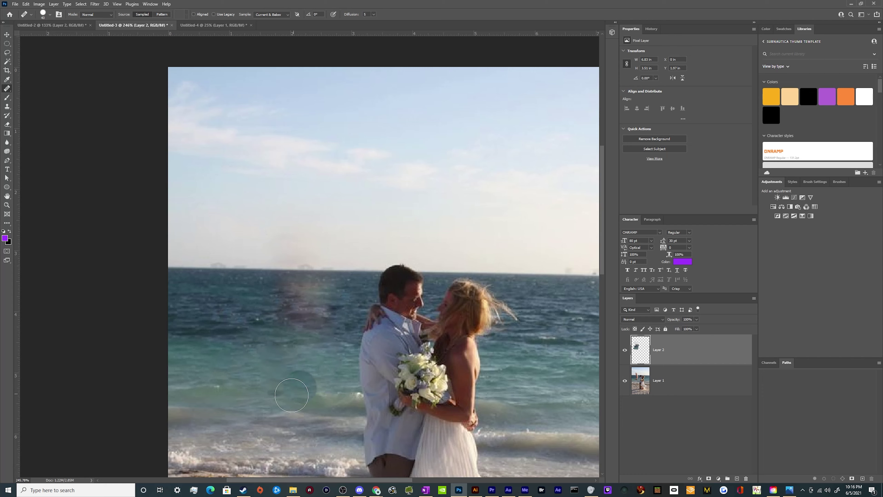
{"action": "left_click", "coordinate": [250, 452]}
{"action": "left_click", "coordinate": [226, 420]}
- Reduce the Healing Brush size and retouch the dark smudge in the deep water beside the groom
{"action": "key", "text": "bracketleft"}
{"action": "key", "text": "bracketleft"}
{"action": "key", "text": "bracketleft"}
{"action": "key", "text": "bracketleft"}
{"action": "key", "text": "bracketleft"}
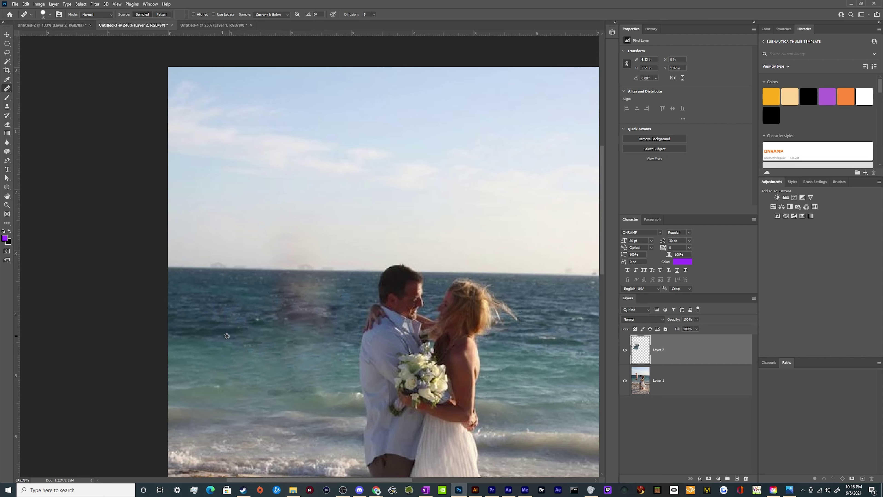
{"action": "mouse_move", "coordinate": [259, 329]}
{"action": "left_mouse_down"}
{"action": "mouse_move", "coordinate": [295, 318]}
{"action": "mouse_move", "coordinate": [285, 313]}
{"action": "mouse_move", "coordinate": [292, 303]}
{"action": "left_mouse_up"}
{"action": "mouse_move", "coordinate": [254, 314]}
{"action": "left_mouse_down"}
{"action": "mouse_move", "coordinate": [275, 309]}
{"action": "mouse_move", "coordinate": [285, 347]}
{"action": "mouse_move", "coordinate": [294, 297]}
{"action": "mouse_move", "coordinate": [294, 308]}
{"action": "mouse_move", "coordinate": [275, 292]}
{"action": "mouse_move", "coordinate": [301, 293]}
{"action": "left_mouse_up"}
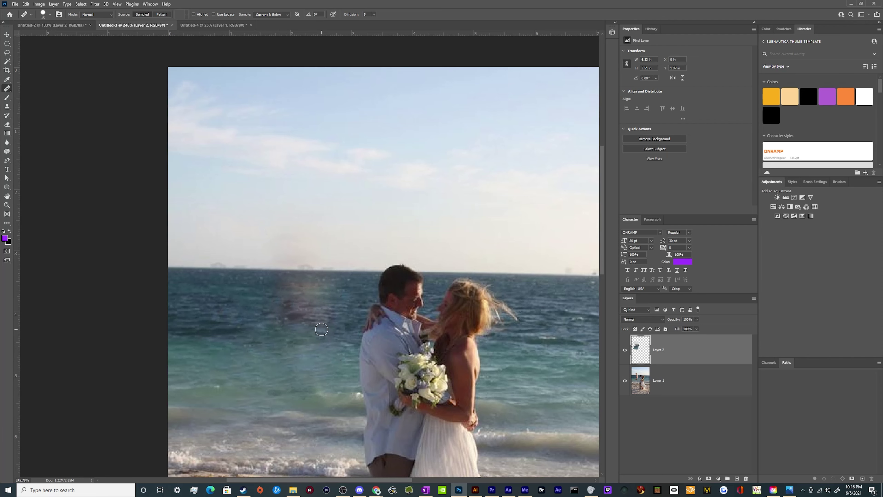
- Heal the reddish and dark traces of the man's torso below the horizon with freshly sampled dark-blue water
{"action": "scroll", "coordinate": [245, 470], "scroll_direction": "down", "scroll_amount": 5}
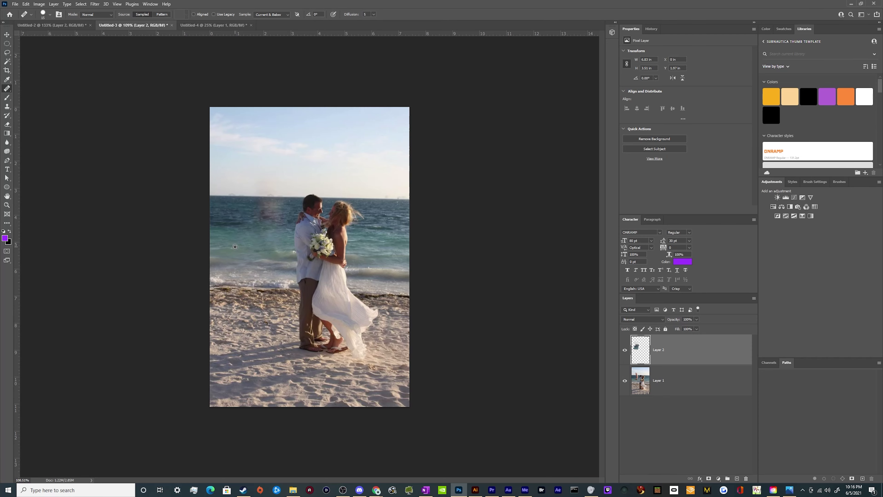
{"action": "scroll", "coordinate": [224, 118], "scroll_direction": "up", "scroll_amount": 3}
{"action": "scroll", "coordinate": [262, 161], "scroll_direction": "up", "scroll_amount": 2}
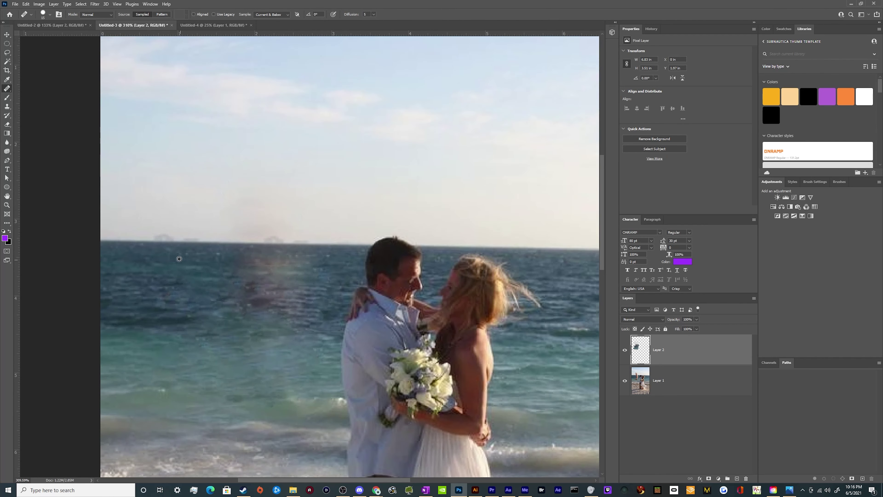
{"action": "left_click", "coordinate": [255, 271]}
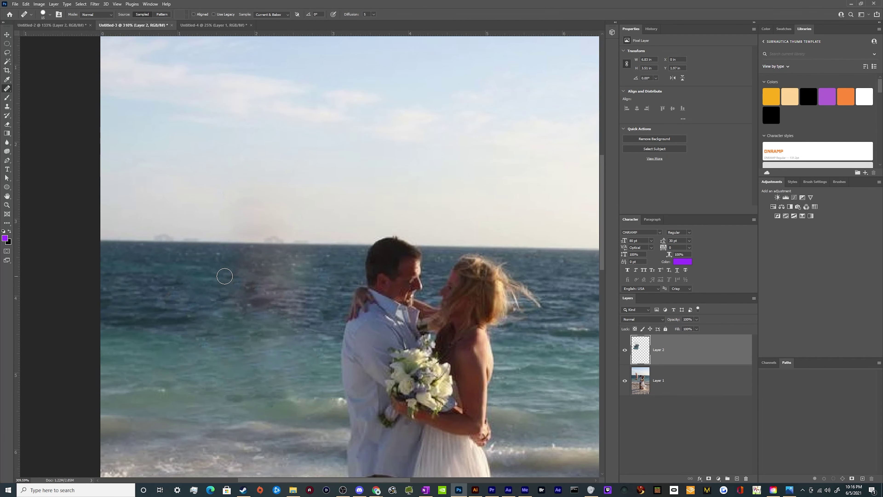
{"action": "mouse_move", "coordinate": [225, 276]}
{"action": "left_mouse_down"}
{"action": "mouse_move", "coordinate": [281, 278]}
{"action": "mouse_move", "coordinate": [255, 292]}
{"action": "mouse_move", "coordinate": [306, 282]}
{"action": "mouse_move", "coordinate": [230, 281]}
{"action": "mouse_move", "coordinate": [243, 267]}
{"action": "mouse_move", "coordinate": [220, 271]}
{"action": "mouse_move", "coordinate": [260, 272]}
{"action": "mouse_move", "coordinate": [279, 260]}
{"action": "mouse_move", "coordinate": [238, 260]}
{"action": "mouse_move", "coordinate": [295, 262]}
{"action": "mouse_move", "coordinate": [262, 264]}
{"action": "mouse_move", "coordinate": [242, 289]}
{"action": "mouse_move", "coordinate": [278, 292]}
{"action": "mouse_move", "coordinate": [275, 310]}
{"action": "mouse_move", "coordinate": [248, 287]}
{"action": "mouse_move", "coordinate": [282, 282]}
{"action": "mouse_move", "coordinate": [238, 298]}
{"action": "mouse_move", "coordinate": [298, 284]}
{"action": "mouse_move", "coordinate": [224, 283]}
{"action": "mouse_move", "coordinate": [306, 289]}
{"action": "mouse_move", "coordinate": [261, 301]}
{"action": "mouse_move", "coordinate": [269, 295]}
{"action": "mouse_move", "coordinate": [249, 317]}
{"action": "mouse_move", "coordinate": [243, 307]}
{"action": "mouse_move", "coordinate": [287, 305]}
{"action": "mouse_move", "coordinate": [275, 335]}
{"action": "mouse_move", "coordinate": [287, 337]}
{"action": "mouse_move", "coordinate": [292, 304]}
{"action": "left_mouse_up"}
{"action": "left_click", "coordinate": [246, 318], "text": "alt"}
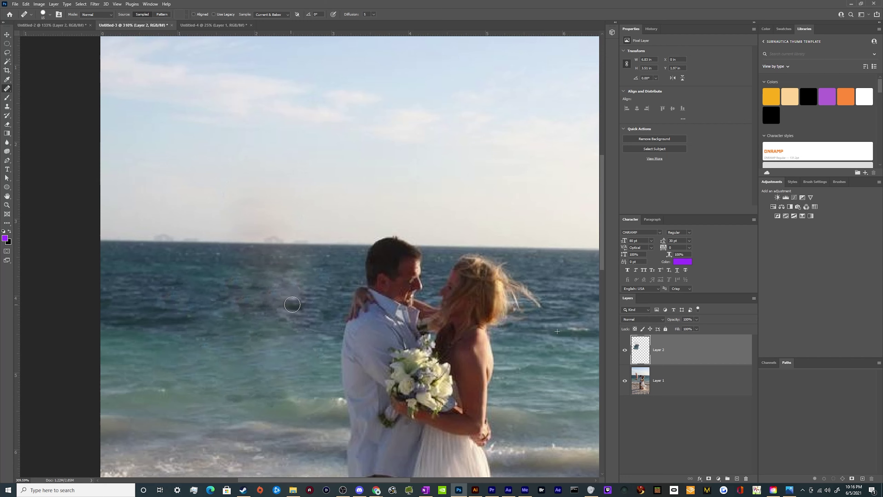
{"action": "left_click", "coordinate": [146, 292], "text": "alt"}
{"action": "mouse_move", "coordinate": [227, 302]}
{"action": "left_mouse_down"}
{"action": "mouse_move", "coordinate": [209, 317]}
{"action": "mouse_move", "coordinate": [247, 309]}
{"action": "mouse_move", "coordinate": [257, 322]}
{"action": "mouse_move", "coordinate": [214, 312]}
{"action": "mouse_move", "coordinate": [260, 302]}
{"action": "mouse_move", "coordinate": [233, 320]}
{"action": "mouse_move", "coordinate": [259, 305]}
{"action": "mouse_move", "coordinate": [282, 305]}
{"action": "mouse_move", "coordinate": [281, 319]}
{"action": "mouse_move", "coordinate": [271, 310]}
{"action": "mouse_move", "coordinate": [302, 318]}
{"action": "mouse_move", "coordinate": [276, 311]}
{"action": "mouse_move", "coordinate": [289, 298]}
{"action": "mouse_move", "coordinate": [269, 337]}
{"action": "left_mouse_up"}
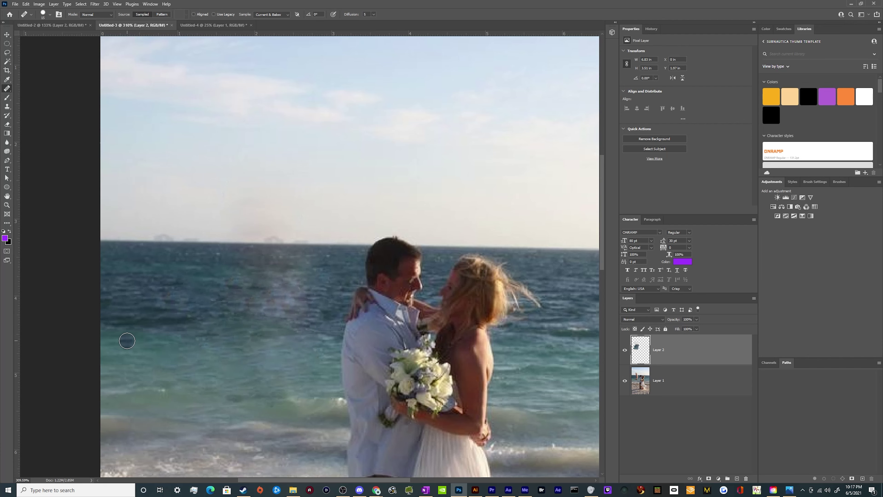
- Enlarge the Healing Brush and smooth the mottled deep-water patch beside the groom with broader dabs
{"action": "scroll", "coordinate": [128, 342], "scroll_direction": "down", "scroll_amount": 3}
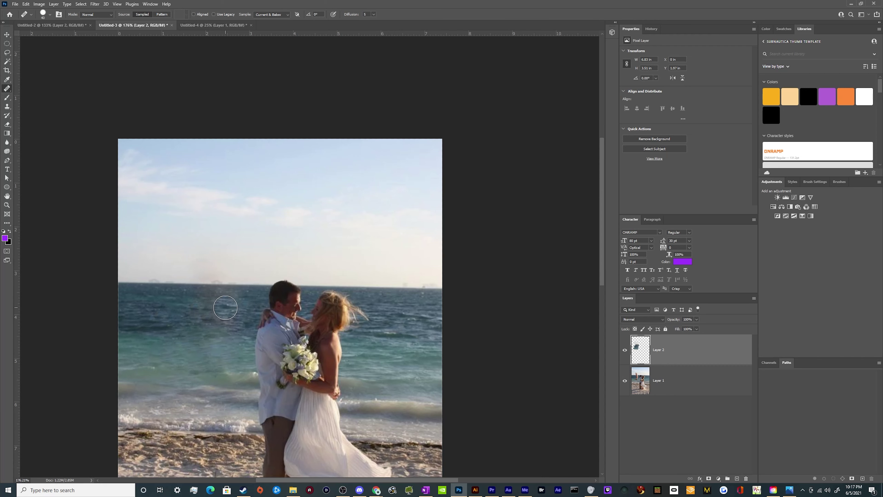
{"action": "key", "text": "bracketright"}
{"action": "key", "text": "bracketright"}
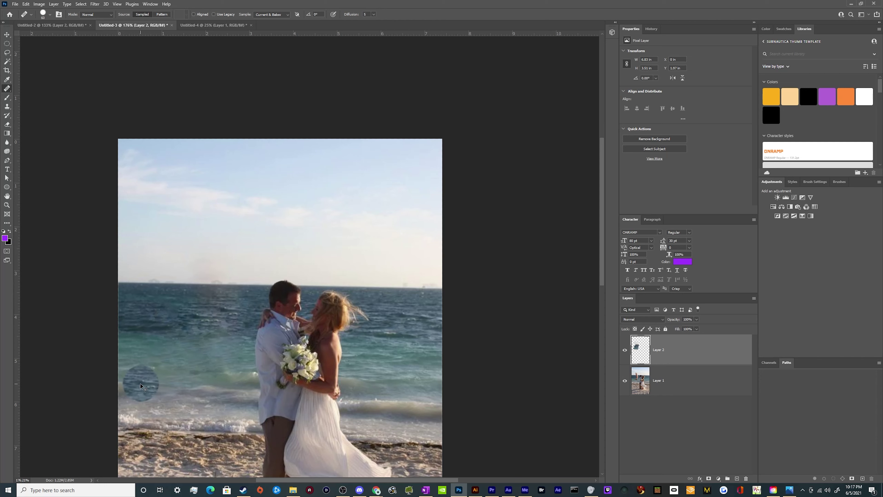
{"action": "left_click", "coordinate": [193, 330]}
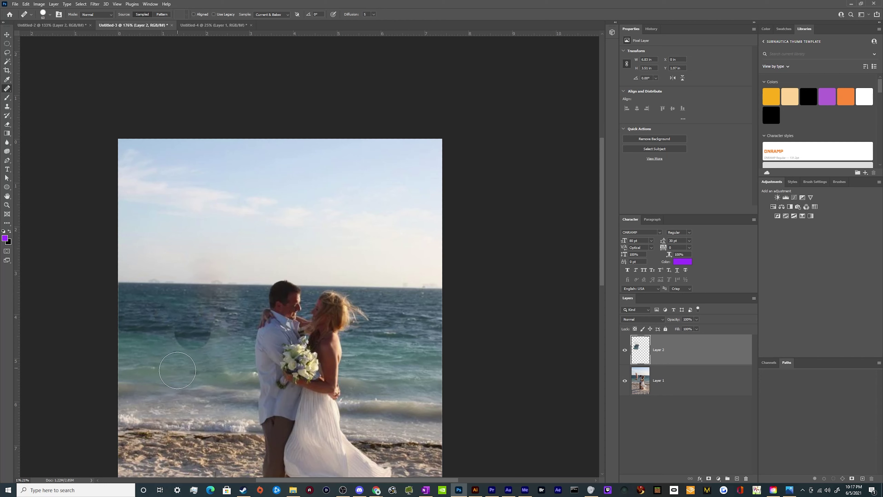
{"action": "left_click", "coordinate": [184, 306]}
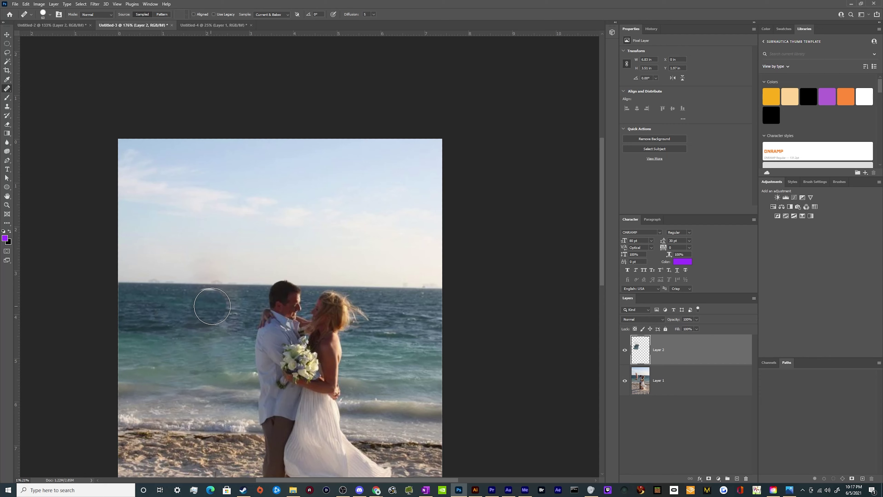
- Dab the Healing Brush over the deep water beside the groom, resampling from the clear dark-blue water near the photo's left edge
{"action": "left_click", "coordinate": [214, 306]}
{"action": "left_click", "coordinate": [207, 399]}
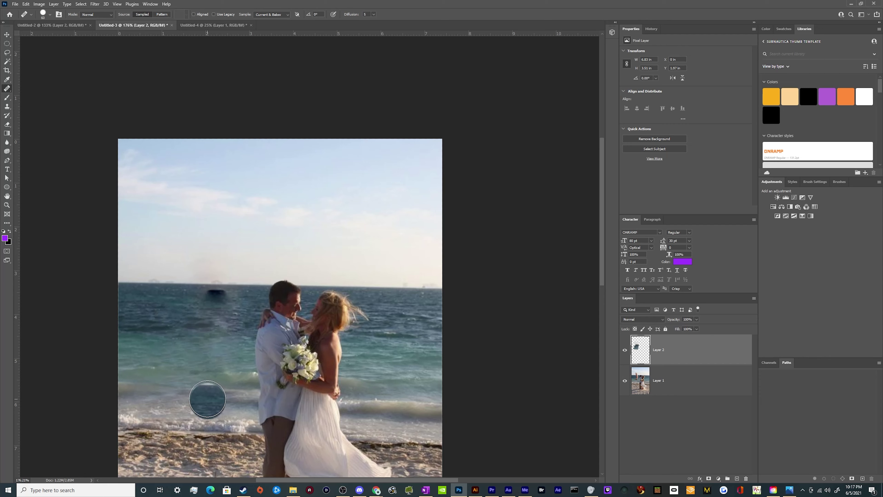
{"action": "left_click", "coordinate": [144, 312], "text": "alt"}
{"action": "left_click", "coordinate": [226, 308]}
{"action": "left_click", "coordinate": [225, 334]}
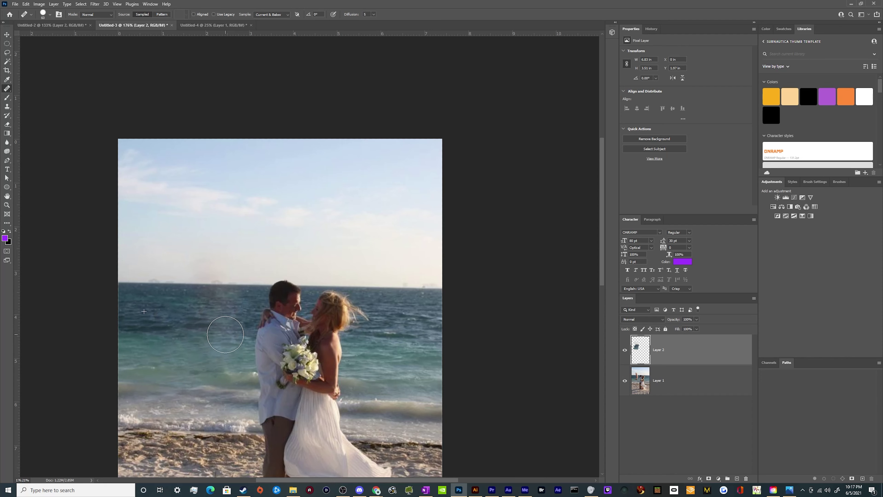
- Delete the healing retouch layer and add a new empty layer above the photo
{"action": "key", "text": "v"}
{"action": "scroll", "coordinate": [67, 389], "scroll_direction": "down", "scroll_amount": 3}
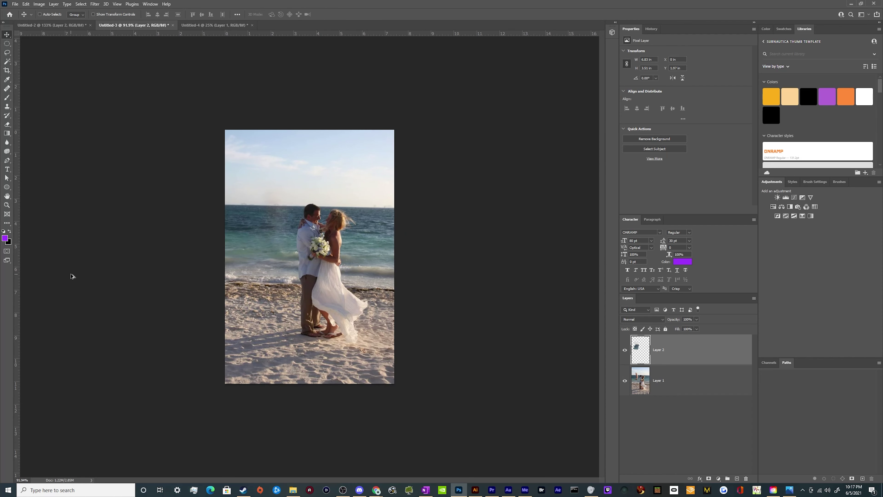
{"action": "scroll", "coordinate": [71, 276], "scroll_direction": "up", "scroll_amount": 3}
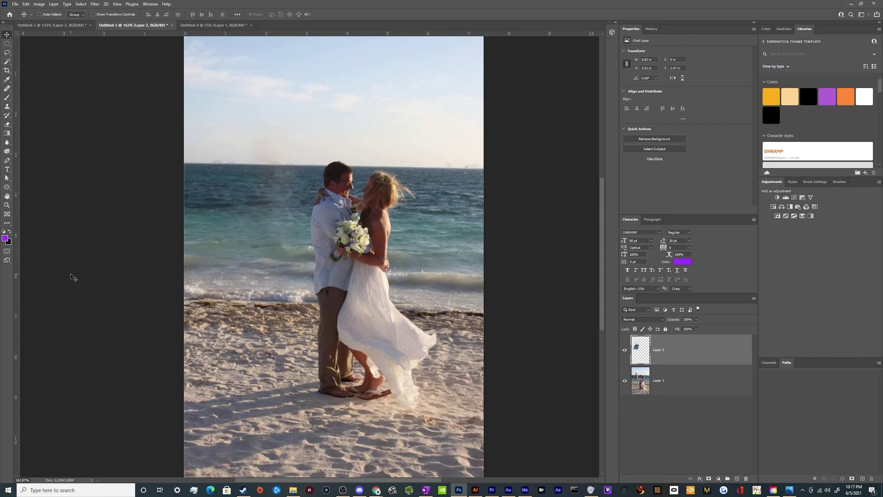
{"action": "key", "text": "Delete"}
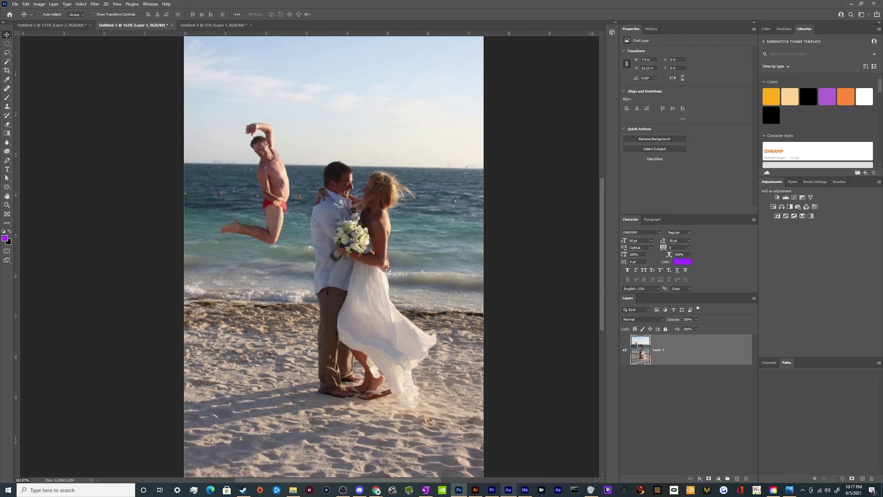
{"action": "left_click", "coordinate": [738, 479]}
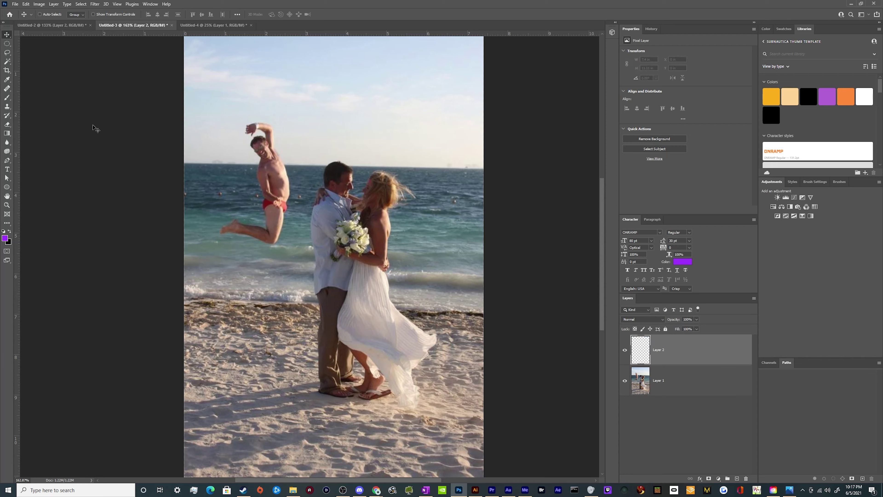
- Try to outline and replace the jumping man with the Patch Tool on the empty layer
{"action": "left_click_drag", "start_coordinate": [10, 88], "coordinate": [43, 106]}
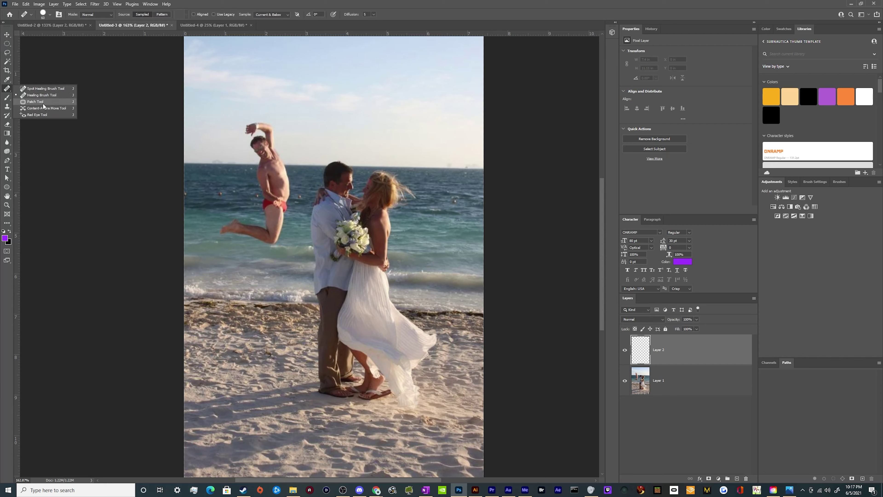
{"action": "left_click", "coordinate": [63, 104]}
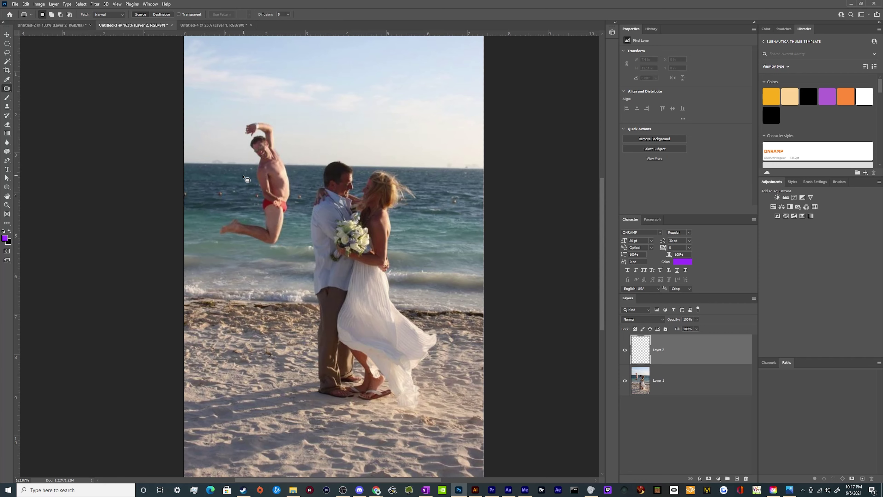
{"action": "scroll", "coordinate": [247, 179], "scroll_direction": "up", "scroll_amount": 3}
{"action": "mouse_move", "coordinate": [239, 211]}
{"action": "left_mouse_down"}
{"action": "mouse_move", "coordinate": [245, 244]}
{"action": "mouse_move", "coordinate": [213, 278]}
{"action": "mouse_move", "coordinate": [257, 302]}
{"action": "mouse_move", "coordinate": [286, 293]}
{"action": "mouse_move", "coordinate": [295, 215]}
{"action": "mouse_move", "coordinate": [278, 178]}
{"action": "mouse_move", "coordinate": [259, 161]}
{"action": "mouse_move", "coordinate": [240, 179]}
{"action": "left_mouse_up"}
{"action": "mouse_move", "coordinate": [275, 242]}
{"action": "left_mouse_down"}
{"action": "mouse_move", "coordinate": [420, 251]}
{"action": "mouse_move", "coordinate": [274, 242]}
{"action": "left_mouse_up"}
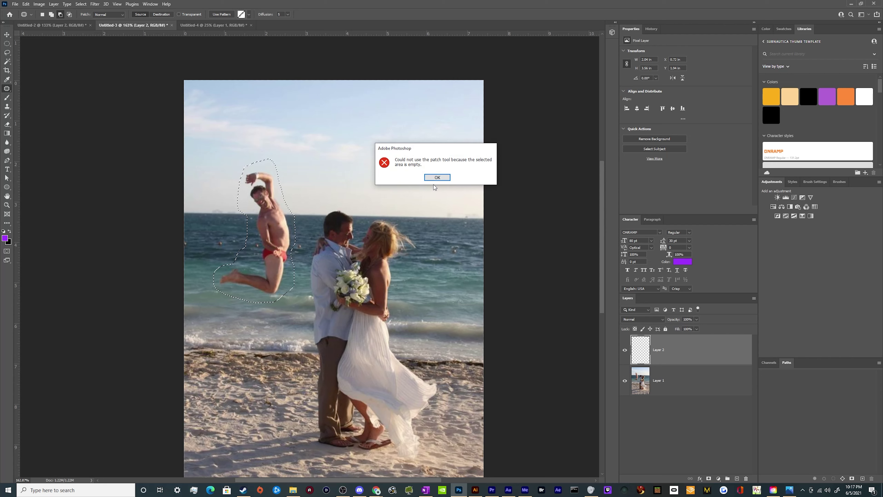
{"action": "left_click", "coordinate": [436, 177]}
{"action": "key", "text": "ctrl+d"}
- Duplicate the photo layer and patch the jumping man on the copy with clean sea and sky from beyond the bride
{"action": "left_click", "coordinate": [692, 382]}
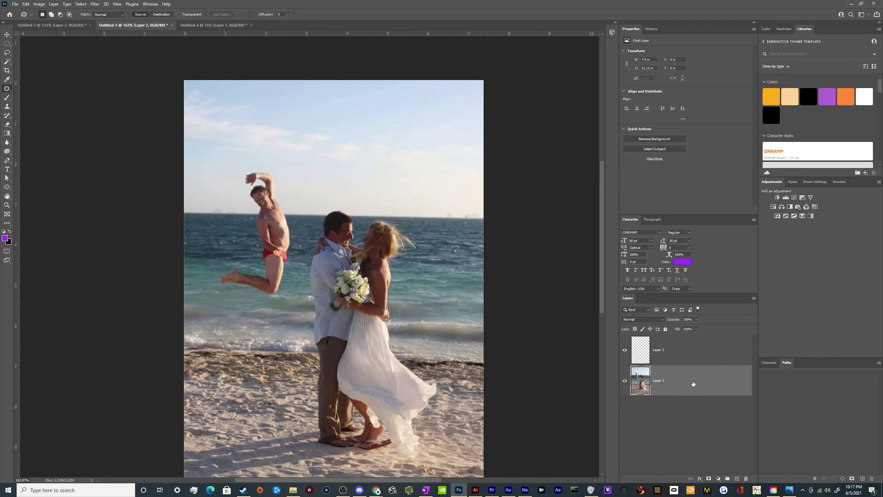
{"action": "key", "text": "ctrl+j"}
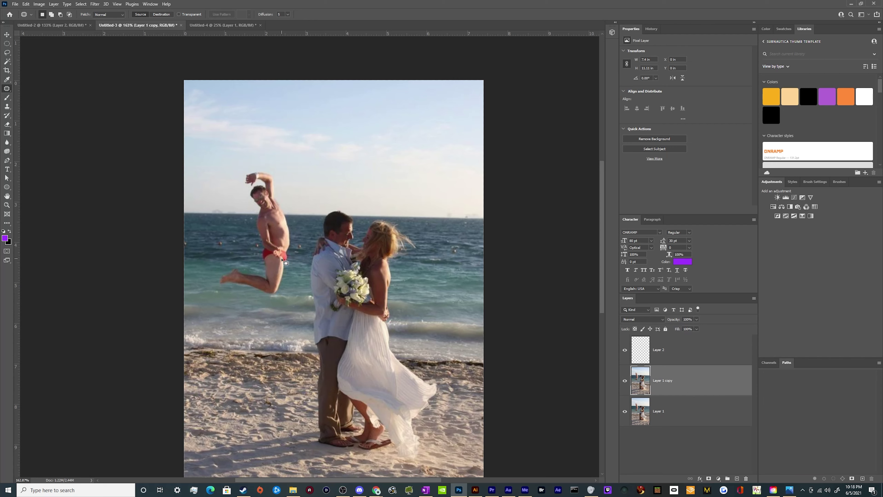
{"action": "mouse_move", "coordinate": [292, 237]}
{"action": "left_mouse_down"}
{"action": "mouse_move", "coordinate": [292, 281]}
{"action": "mouse_move", "coordinate": [281, 298]}
{"action": "mouse_move", "coordinate": [224, 295]}
{"action": "mouse_move", "coordinate": [213, 285]}
{"action": "mouse_move", "coordinate": [220, 270]}
{"action": "mouse_move", "coordinate": [254, 263]}
{"action": "mouse_move", "coordinate": [244, 177]}
{"action": "mouse_move", "coordinate": [273, 170]}
{"action": "mouse_move", "coordinate": [294, 232]}
{"action": "mouse_move", "coordinate": [458, 243]}
{"action": "left_mouse_up"}
{"action": "key", "text": "ctrl+d"}
{"action": "key", "text": "v"}
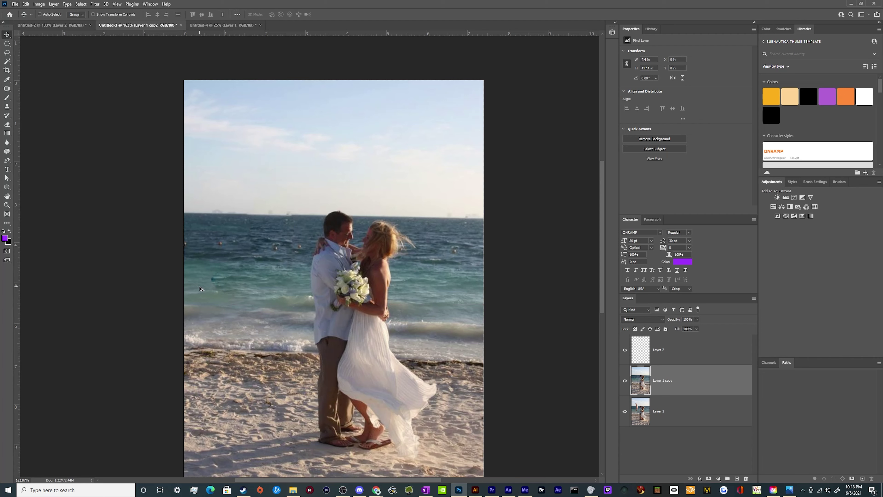
- Use a smaller Healing Brush to heal the leftover foot mark in the turquoise water with nearby sampled water
{"action": "right_click", "coordinate": [6, 89]}
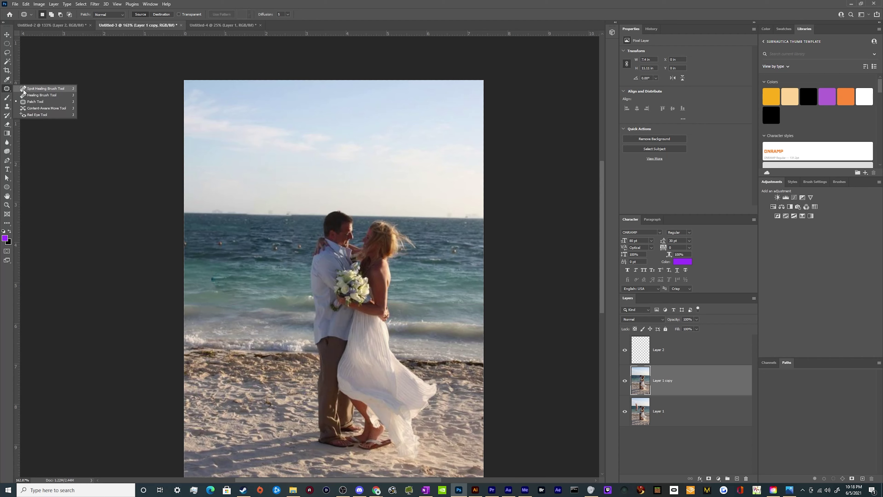
{"action": "left_click", "coordinate": [38, 96]}
{"action": "key", "text": "alt"}
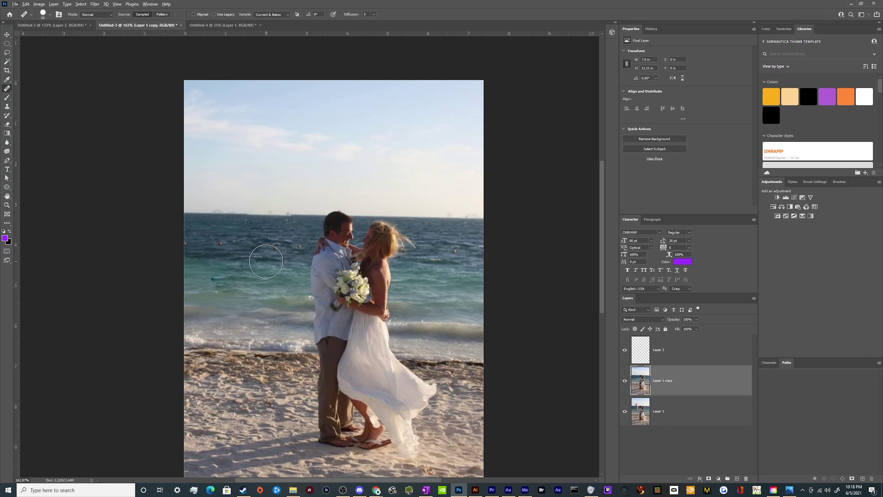
{"action": "key", "text": "bracketleft"}
{"action": "key", "text": "bracketleft"}
{"action": "key", "text": "bracketleft"}
{"action": "key", "text": "bracketleft"}
{"action": "left_click", "coordinate": [206, 267], "text": "alt"}
{"action": "mouse_move", "coordinate": [223, 272]}
{"action": "left_mouse_down"}
{"action": "mouse_move", "coordinate": [222, 291]}
{"action": "mouse_move", "coordinate": [225, 282]}
{"action": "left_mouse_up"}
{"action": "left_click", "coordinate": [253, 285]}
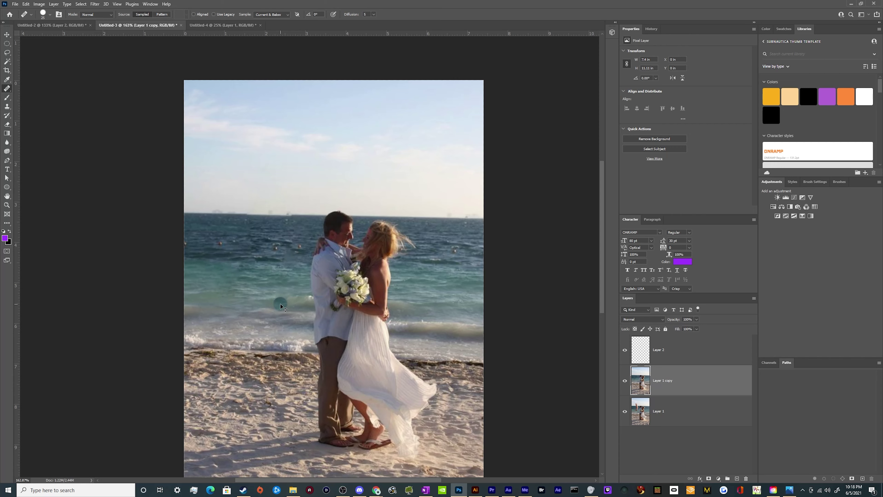
- Resample clean water and heal the patched area beside the groom and the foam near the shoreline
{"action": "left_click", "coordinate": [266, 285], "text": "alt"}
{"action": "left_click_drag", "start_coordinate": [291, 254], "coordinate": [298, 246]}
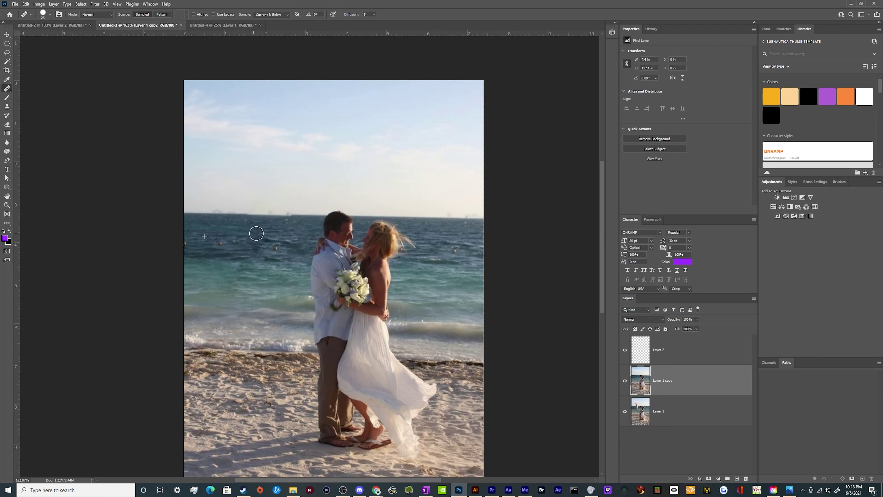
{"action": "left_click", "coordinate": [255, 328]}
{"action": "left_click", "coordinate": [275, 338]}
{"action": "key", "text": "v"}
{"action": "scroll", "coordinate": [220, 390], "scroll_direction": "down", "scroll_amount": 3}
{"action": "scroll", "coordinate": [235, 231], "scroll_direction": "up", "scroll_amount": 3}
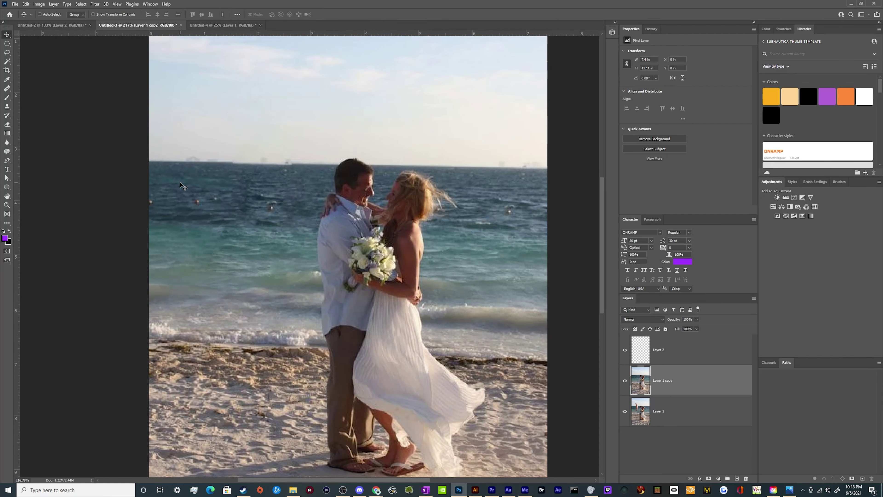
- Blend the turquoise shallows between the photo's left edge and the groom with more Healing Brush dabs
{"action": "key", "text": "j"}
{"action": "left_click", "coordinate": [208, 268]}
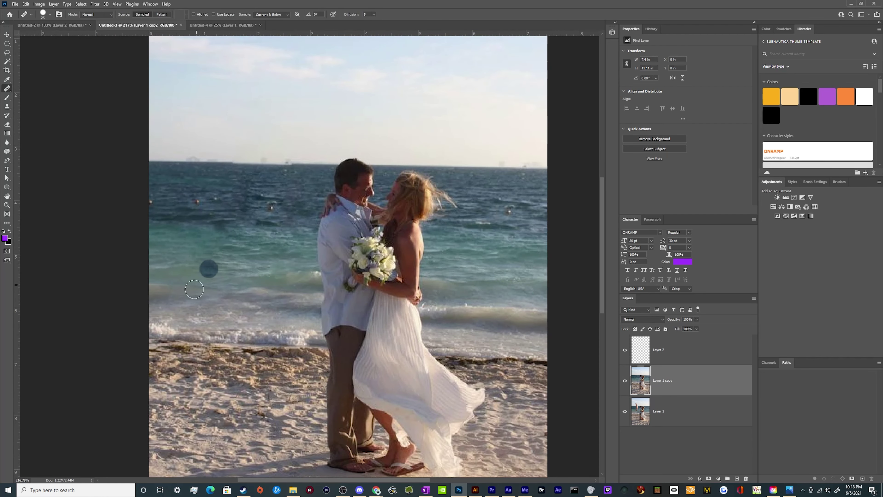
{"action": "left_click", "coordinate": [194, 289]}
{"action": "left_click", "coordinate": [206, 273]}
{"action": "left_click", "coordinate": [224, 251]}
{"action": "left_click", "coordinate": [238, 254]}
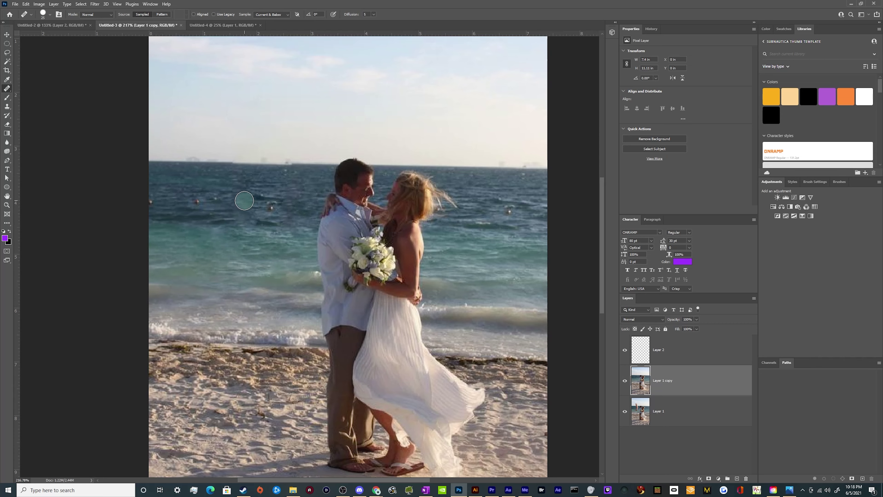
- Heal away the distant shapes along the patched stretch of horizon beside the groom
{"action": "scroll", "coordinate": [312, 98], "scroll_direction": "down", "scroll_amount": 5}
{"action": "scroll", "coordinate": [262, 148], "scroll_direction": "up", "scroll_amount": 4}
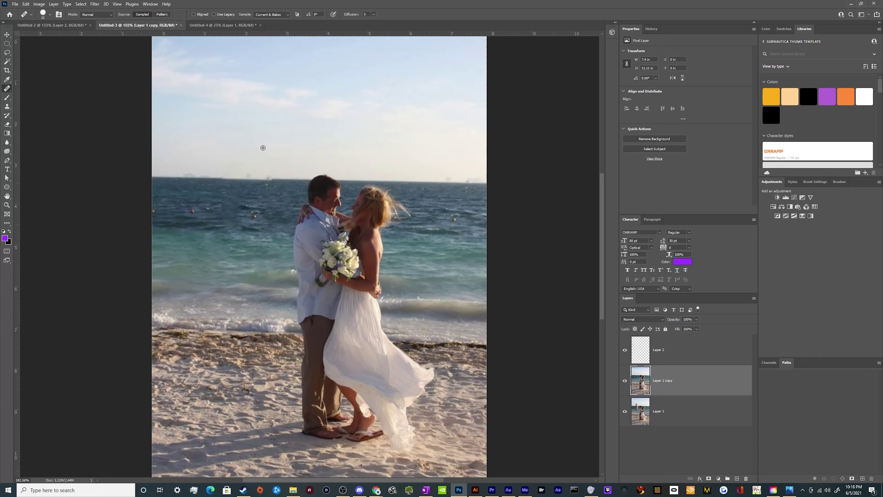
{"action": "scroll", "coordinate": [263, 148], "scroll_direction": "up", "scroll_amount": 1}
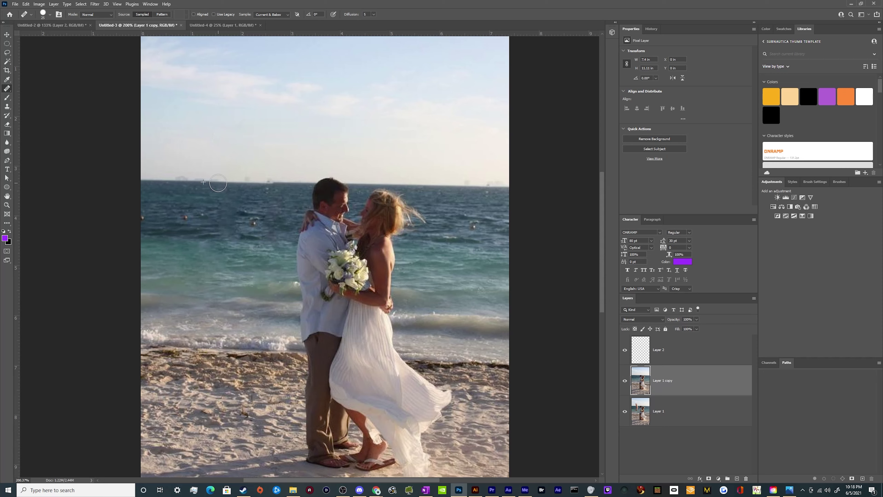
{"action": "left_click_drag", "start_coordinate": [218, 182], "coordinate": [250, 185]}
{"action": "left_click_drag", "start_coordinate": [272, 182], "coordinate": [274, 183]}
{"action": "left_click", "coordinate": [238, 190]}
{"action": "left_click_drag", "start_coordinate": [234, 184], "coordinate": [223, 183]}
{"action": "key", "text": "v"}
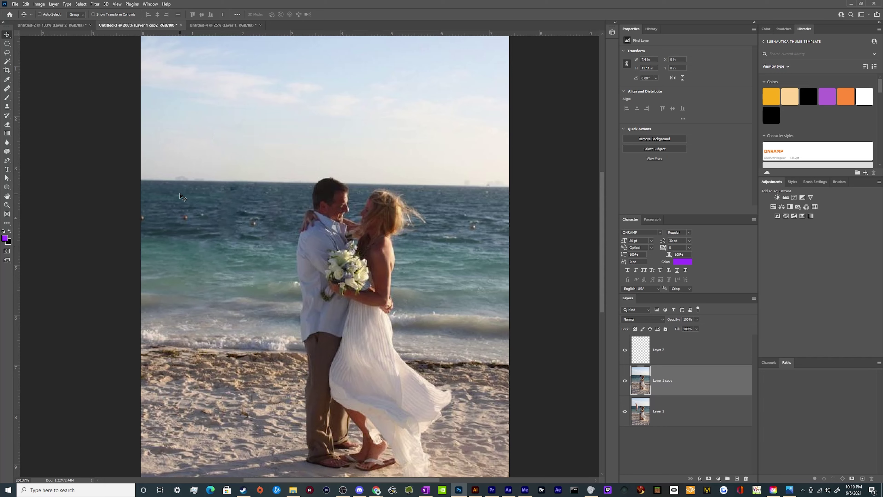
- Heal away the small buoys in the water on both sides of the couple
{"action": "key", "text": "j"}
{"action": "left_click", "coordinate": [226, 261]}
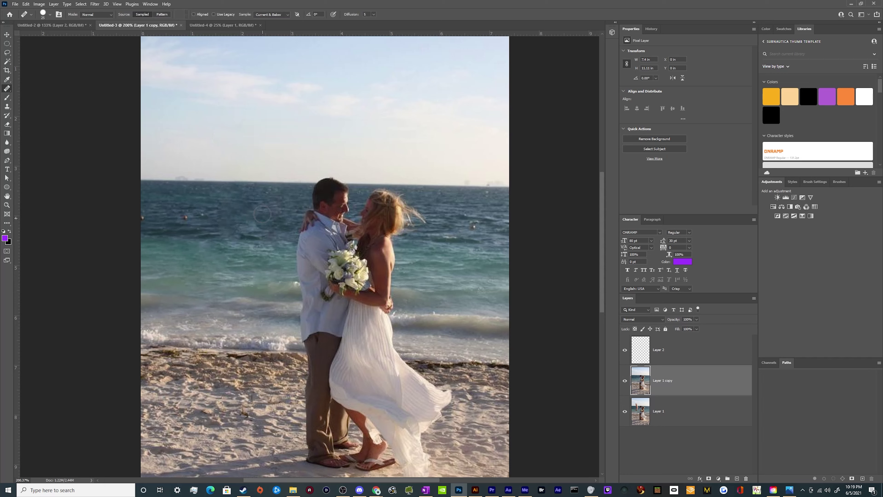
{"action": "left_click", "coordinate": [227, 293]}
{"action": "left_click", "coordinate": [454, 271]}
{"action": "left_click", "coordinate": [434, 289]}
{"action": "left_click", "coordinate": [448, 232]}
{"action": "left_click", "coordinate": [427, 236]}
{"action": "left_click", "coordinate": [233, 232]}
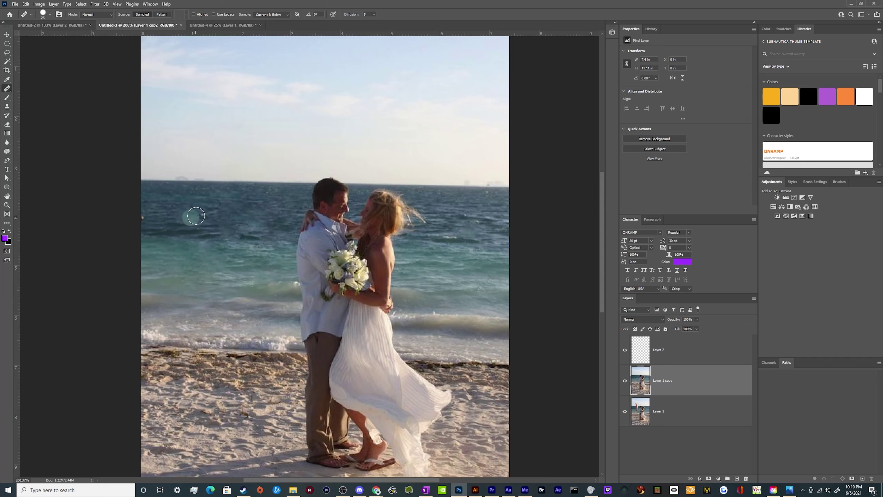
{"action": "left_click", "coordinate": [153, 216]}
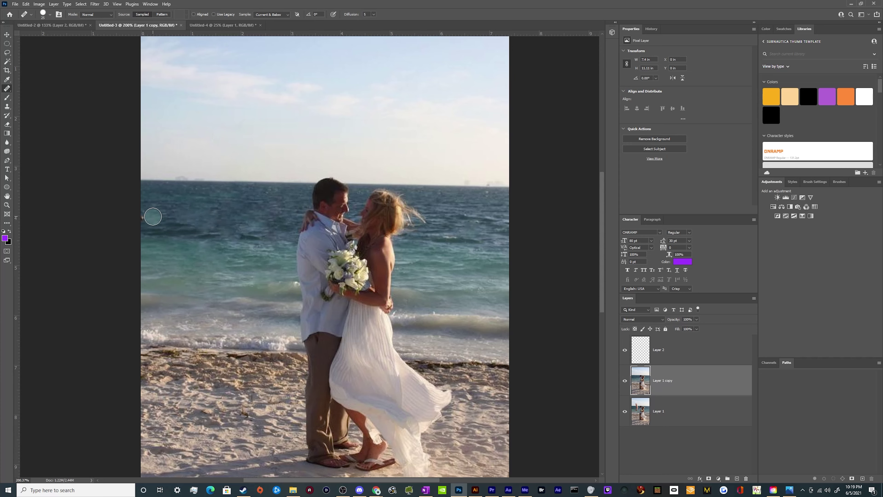
{"action": "key", "text": "v"}
{"action": "scroll", "coordinate": [132, 268], "scroll_direction": "down", "scroll_amount": 3}
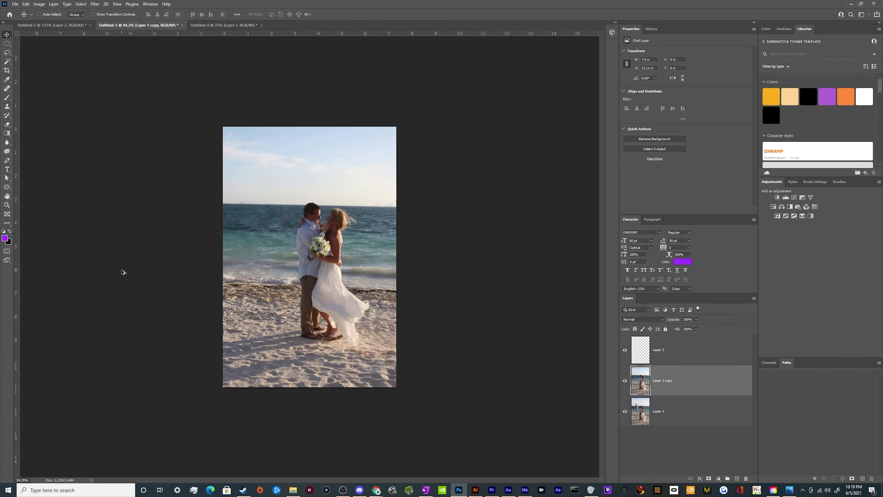
{"action": "scroll", "coordinate": [157, 233], "scroll_direction": "down", "scroll_amount": 3}
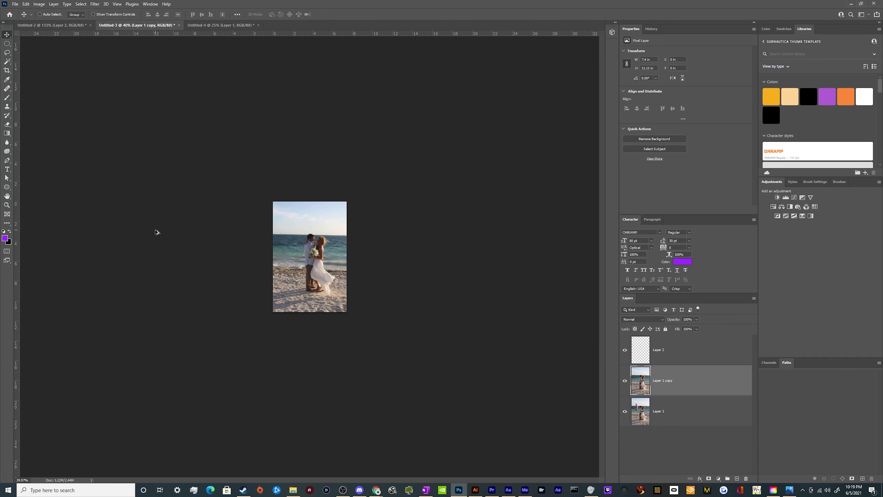
{"action": "scroll", "coordinate": [156, 235], "scroll_direction": "up", "scroll_amount": 4}
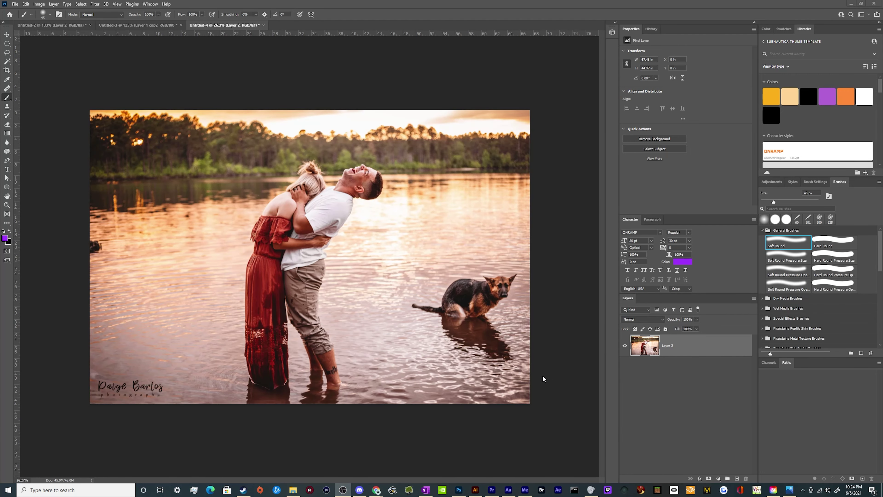
- In the Untitled-4 lake photo with the dog, activate the Healing Brush and add a new empty layer above the photo
{"action": "left_click", "coordinate": [544, 379]}
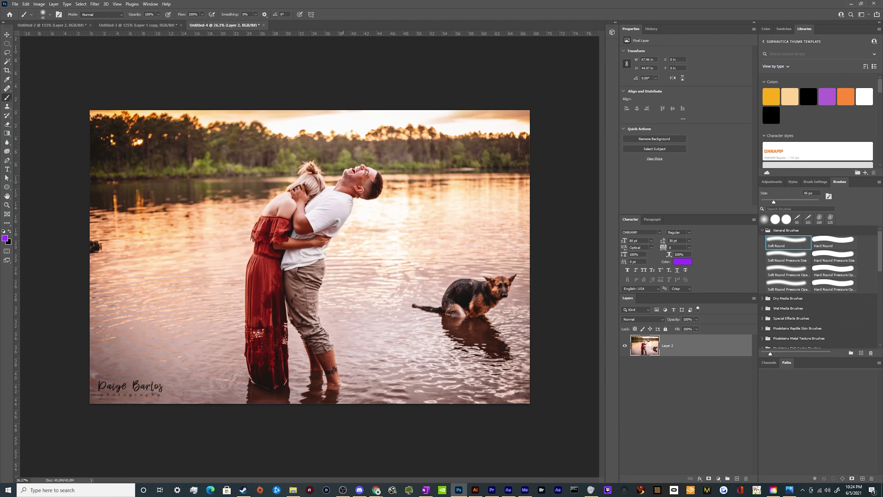
{"action": "scroll", "coordinate": [343, 240], "scroll_direction": "up", "scroll_amount": 1}
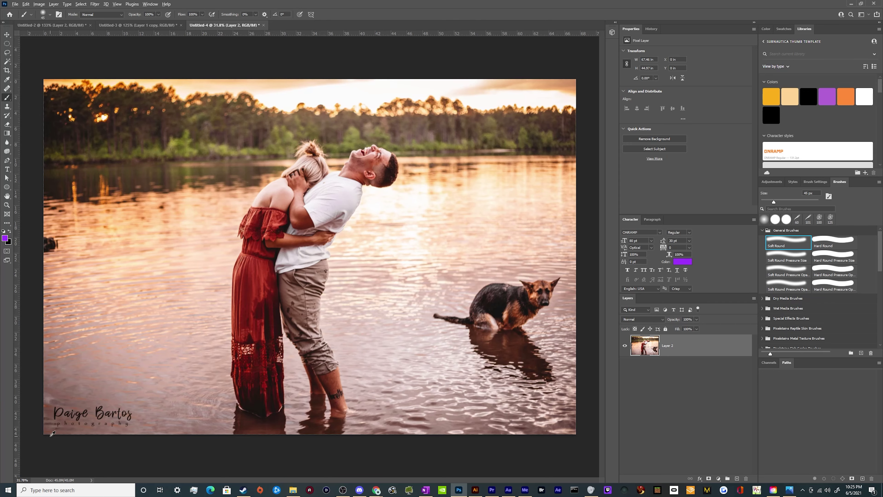
{"action": "scroll", "coordinate": [52, 433], "scroll_direction": "up", "scroll_amount": 5}
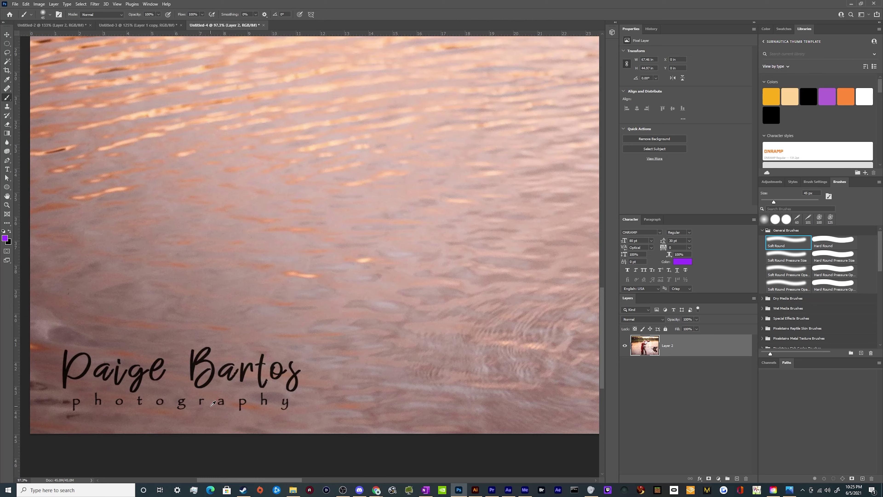
{"action": "scroll", "coordinate": [130, 396], "scroll_direction": "down", "scroll_amount": 5}
{"action": "scroll", "coordinate": [130, 393], "scroll_direction": "up", "scroll_amount": 2}
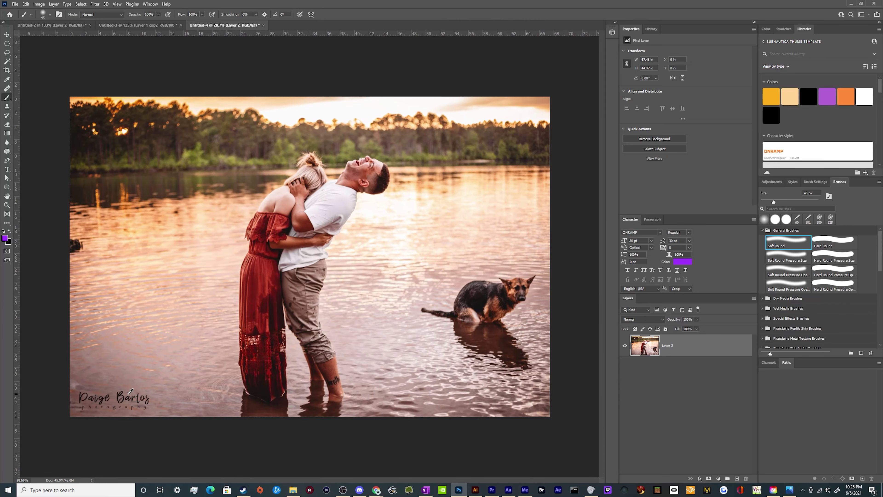
{"action": "scroll", "coordinate": [286, 385], "scroll_direction": "down", "scroll_amount": 1}
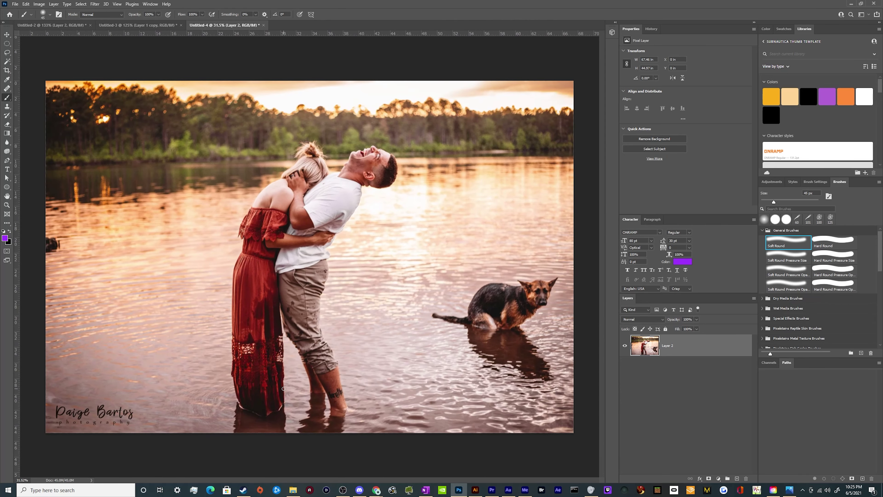
{"action": "key", "text": "j"}
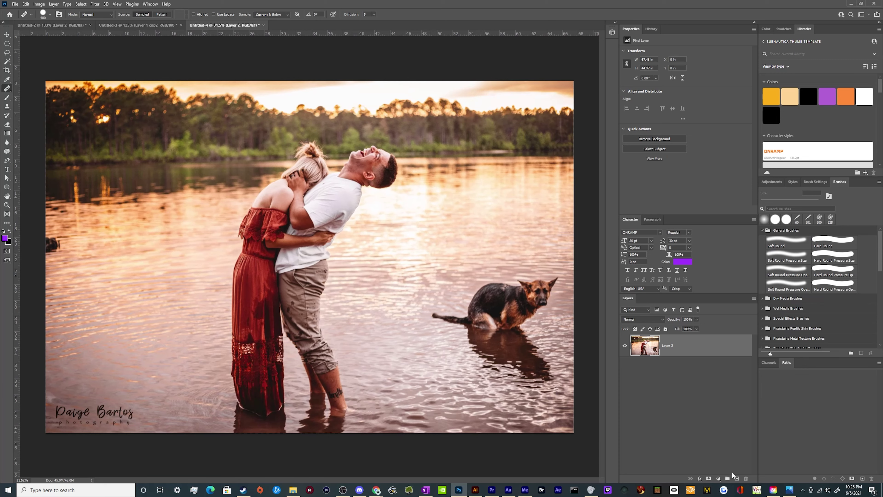
{"action": "left_click", "coordinate": [737, 479]}
{"action": "key", "text": "ctrl+z"}
{"action": "left_click", "coordinate": [737, 478]}
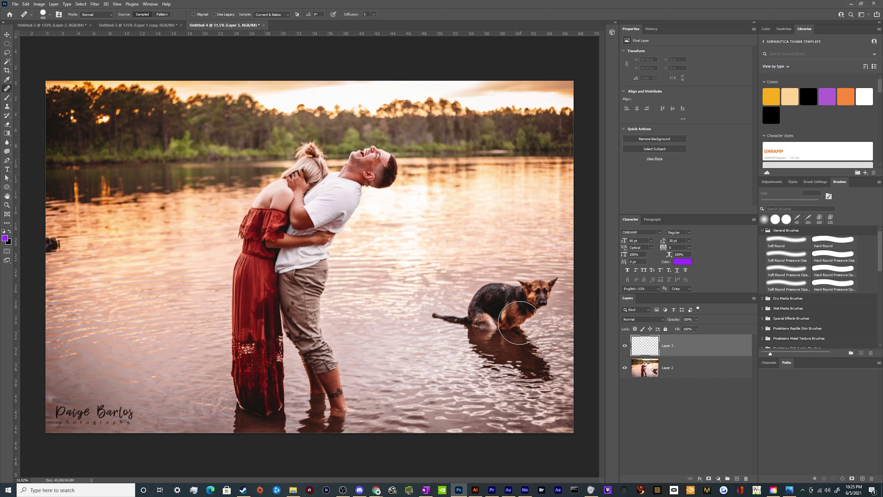
- On the empty Layer 3, heal over the dog and its reflection with water sampled beside the groom's legs
{"action": "left_click", "coordinate": [687, 374]}
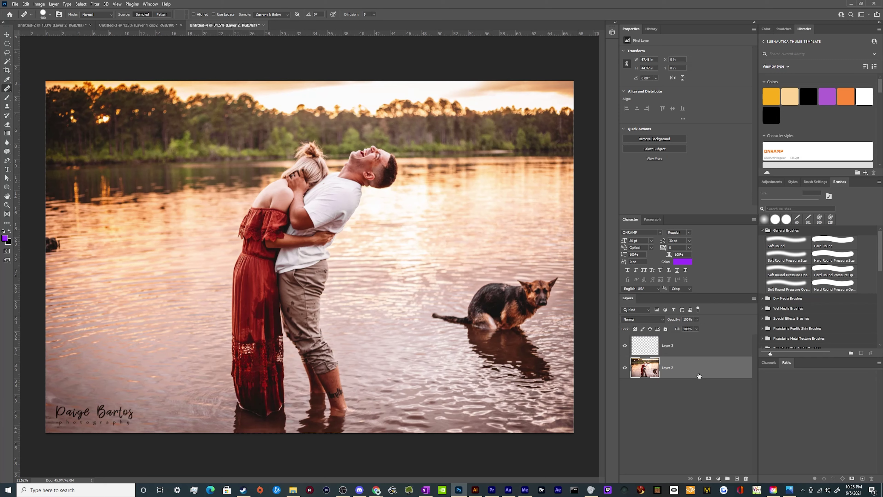
{"action": "left_click", "coordinate": [680, 346]}
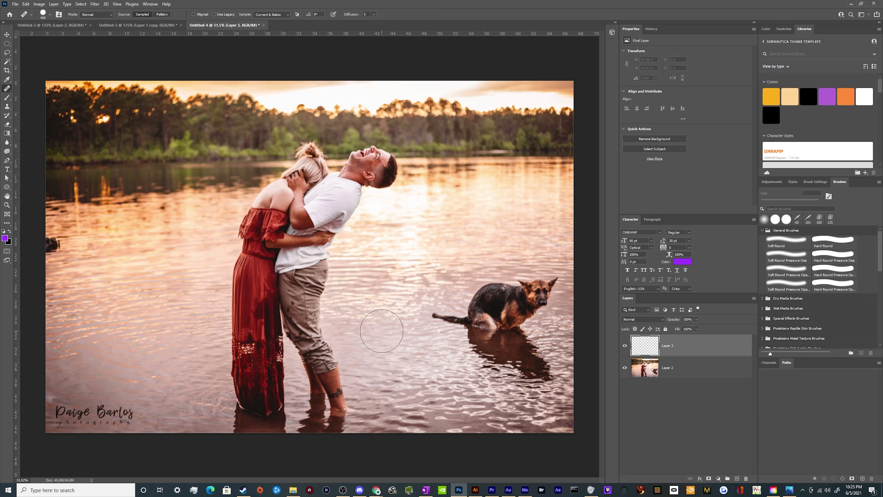
{"action": "left_click", "coordinate": [400, 356], "text": "alt"}
{"action": "mouse_move", "coordinate": [481, 355]}
{"action": "left_mouse_down"}
{"action": "mouse_move", "coordinate": [525, 373]}
{"action": "mouse_move", "coordinate": [530, 355]}
{"action": "mouse_move", "coordinate": [499, 341]}
{"action": "mouse_move", "coordinate": [535, 311]}
{"action": "mouse_move", "coordinate": [529, 288]}
{"action": "left_mouse_up"}
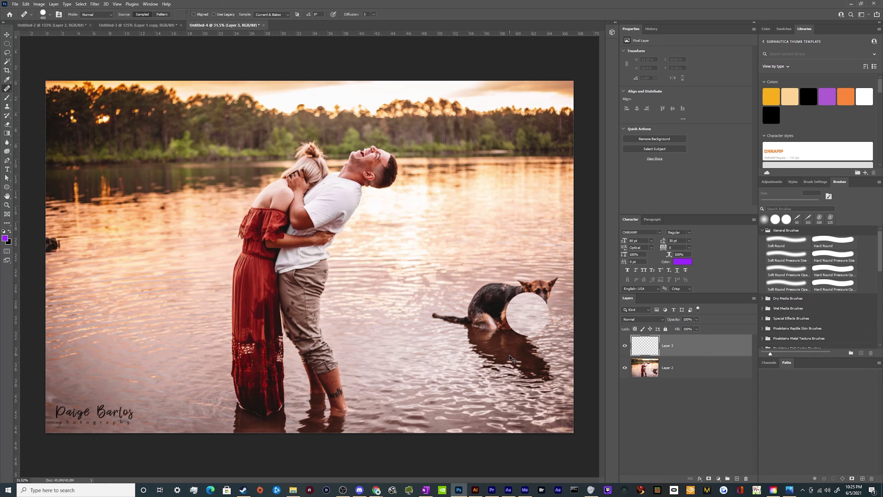
{"action": "mouse_move", "coordinate": [493, 369]}
{"action": "left_mouse_down"}
{"action": "mouse_move", "coordinate": [512, 379]}
{"action": "mouse_move", "coordinate": [530, 372]}
{"action": "mouse_move", "coordinate": [550, 294]}
{"action": "mouse_move", "coordinate": [511, 288]}
{"action": "mouse_move", "coordinate": [482, 319]}
{"action": "mouse_move", "coordinate": [489, 338]}
{"action": "mouse_move", "coordinate": [478, 339]}
{"action": "mouse_move", "coordinate": [519, 317]}
{"action": "mouse_move", "coordinate": [444, 311]}
{"action": "mouse_move", "coordinate": [482, 327]}
{"action": "mouse_move", "coordinate": [424, 314]}
{"action": "mouse_move", "coordinate": [517, 329]}
{"action": "mouse_move", "coordinate": [524, 313]}
{"action": "mouse_move", "coordinate": [571, 304]}
{"action": "left_mouse_up"}
{"action": "scroll", "coordinate": [463, 421], "scroll_direction": "down", "scroll_amount": 4}
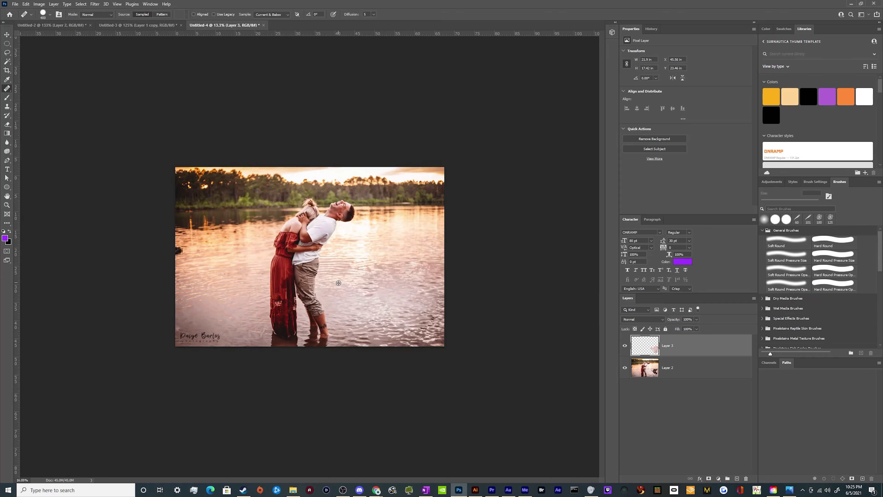
- Heal the water below the removed dog with dabs sampled from the ripples beside the groom's feet
{"action": "scroll", "coordinate": [463, 420], "scroll_direction": "up", "scroll_amount": 6}
{"action": "scroll", "coordinate": [486, 399], "scroll_direction": "down", "scroll_amount": 1}
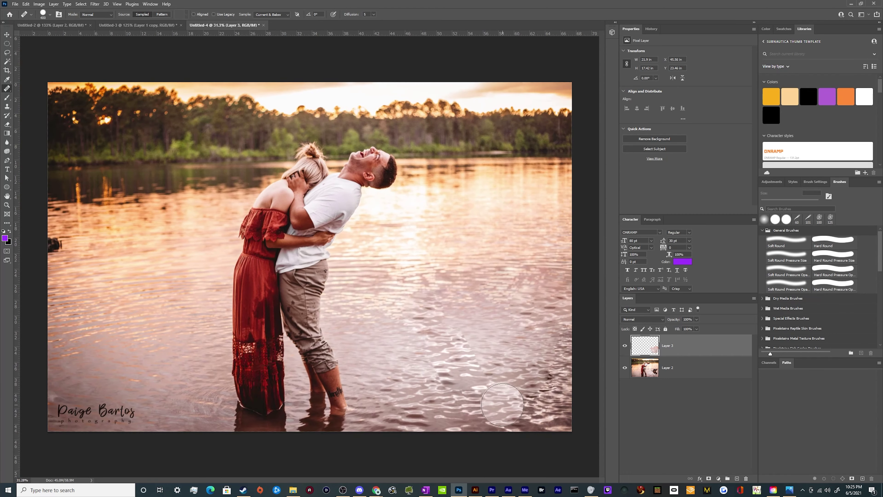
{"action": "left_click", "coordinate": [411, 391], "text": "alt"}
{"action": "left_click", "coordinate": [494, 395]}
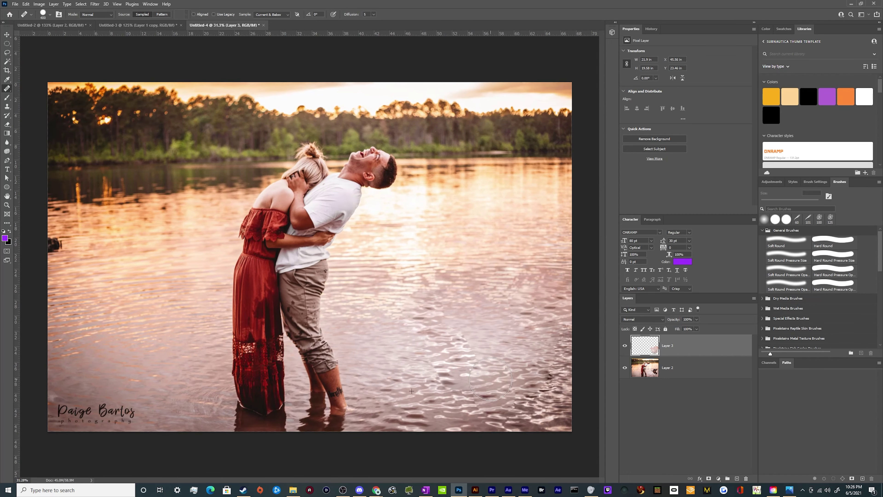
{"action": "left_click", "coordinate": [536, 410]}
{"action": "left_click", "coordinate": [545, 389]}
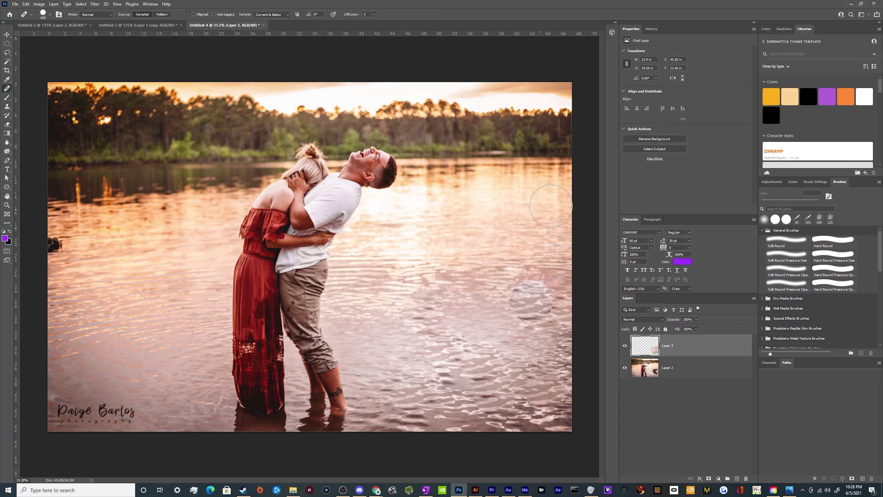
- Add a layer mask to the healed water layer and set up a 500 px Soft Round brush
{"action": "left_click", "coordinate": [708, 479]}
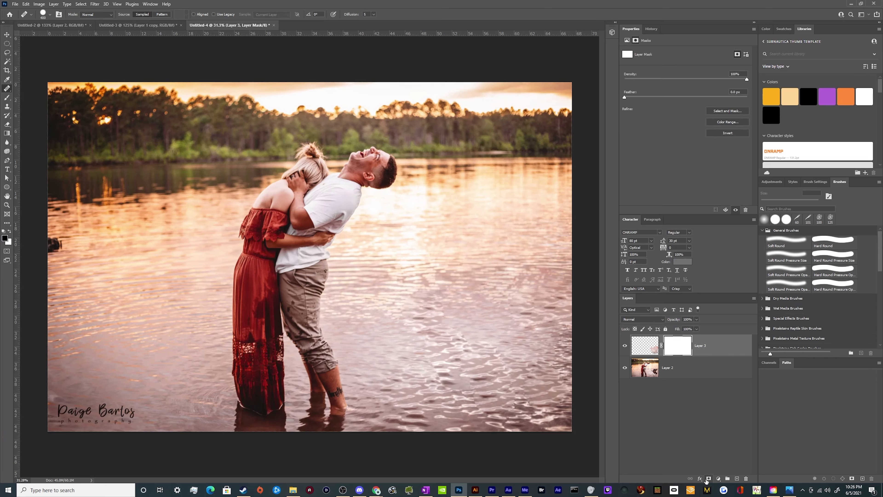
{"action": "left_click", "coordinate": [774, 249]}
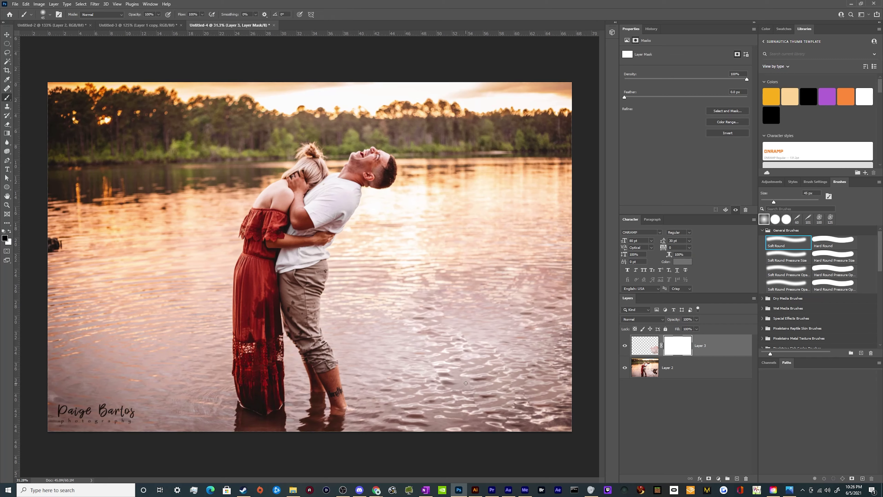
{"action": "key", "text": "bracketright"}
{"action": "key", "text": "bracketright"}
{"action": "key", "text": "bracketright"}
{"action": "key", "text": "bracketright"}
{"action": "key", "text": "bracketright"}
{"action": "key", "text": "bracketright"}
{"action": "key", "text": "bracketright"}
{"action": "key", "text": "bracketright"}
{"action": "key", "text": "bracketright"}
{"action": "key", "text": "bracketright"}
{"action": "key", "text": "bracketright"}
{"action": "key", "text": "bracketright"}
{"action": "key", "text": "bracketright"}
{"action": "key", "text": "bracketright"}
{"action": "key", "text": "bracketright"}
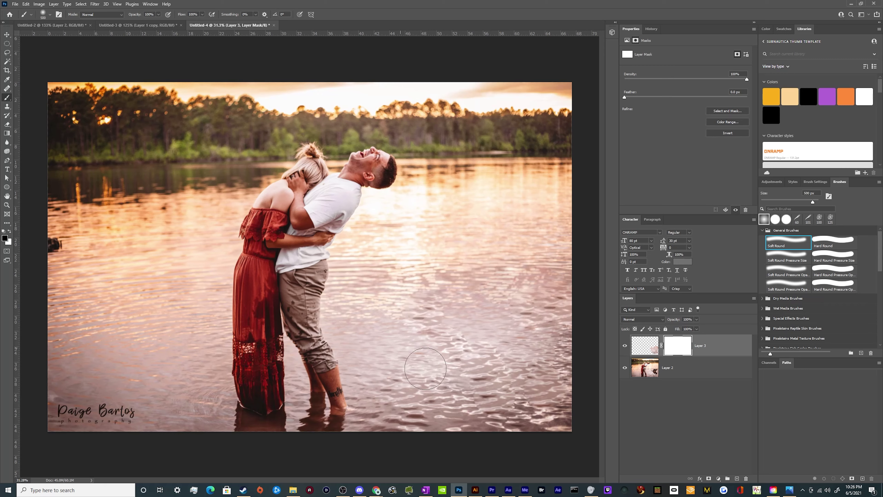
- Mask out the hard edges of the healed water, restoring the patch where the dog shows through
{"action": "left_click_drag", "start_coordinate": [451, 274], "coordinate": [533, 264]}
{"action": "key", "text": "x"}
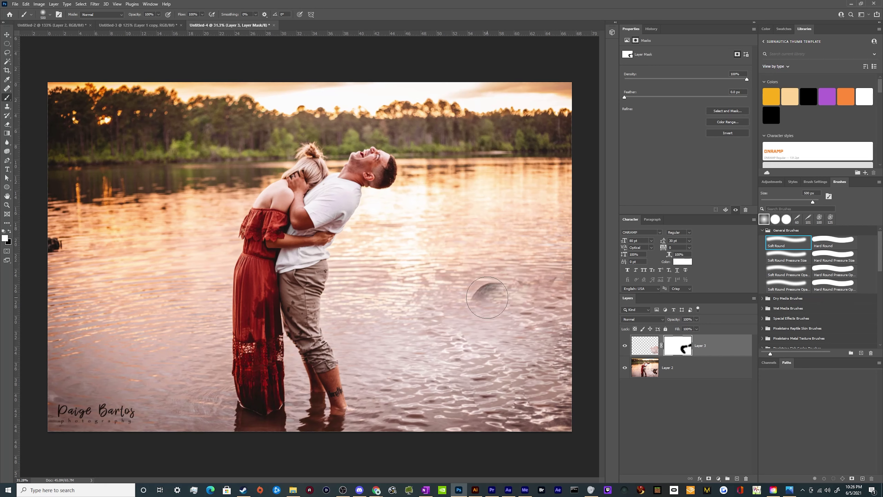
{"action": "mouse_move", "coordinate": [478, 312]}
{"action": "left_mouse_down"}
{"action": "mouse_move", "coordinate": [494, 289]}
{"action": "mouse_move", "coordinate": [528, 293]}
{"action": "mouse_move", "coordinate": [550, 284]}
{"action": "left_mouse_up"}
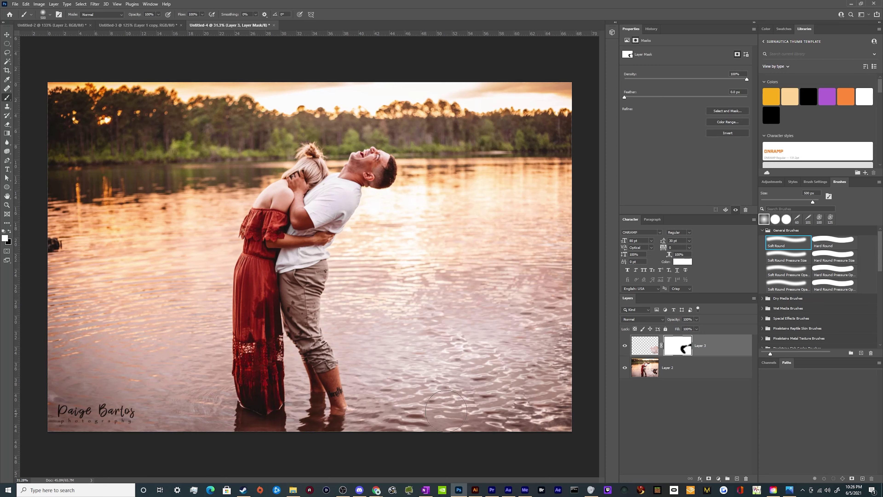
{"action": "key", "text": "x"}
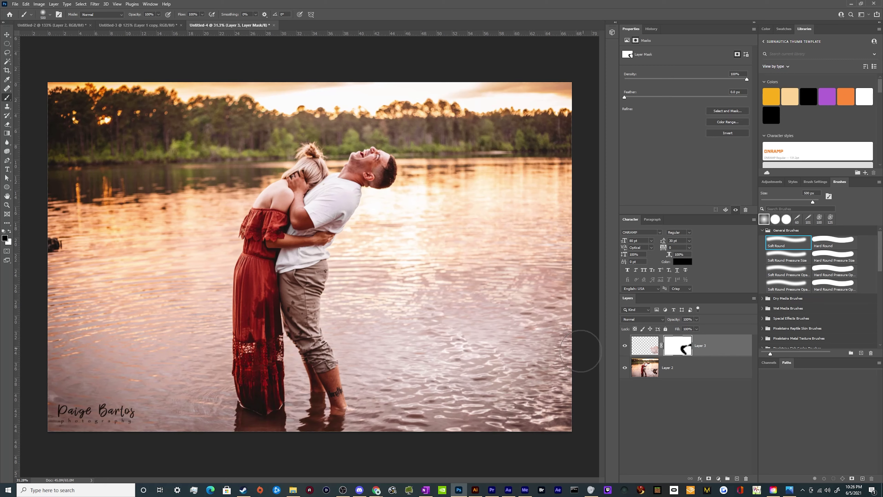
- Enlarge the healed water patch on Layer 3 to about 25 by 22.3 in with Free Transform
{"action": "left_click", "coordinate": [652, 344]}
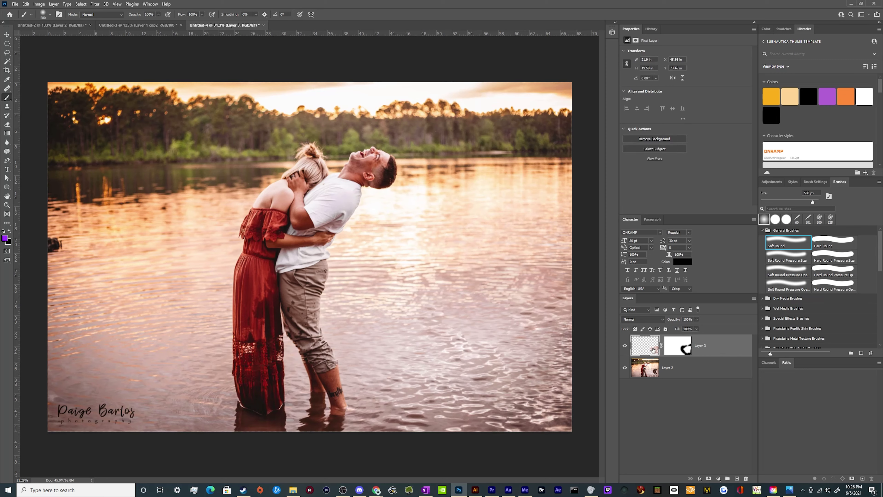
{"action": "key", "text": "ctrl+t"}
{"action": "left_click_drag", "start_coordinate": [398, 338], "coordinate": [380, 335]}
{"action": "left_click_drag", "start_coordinate": [446, 330], "coordinate": [455, 335]}
{"action": "key", "text": "Return"}
{"action": "key", "text": "b"}
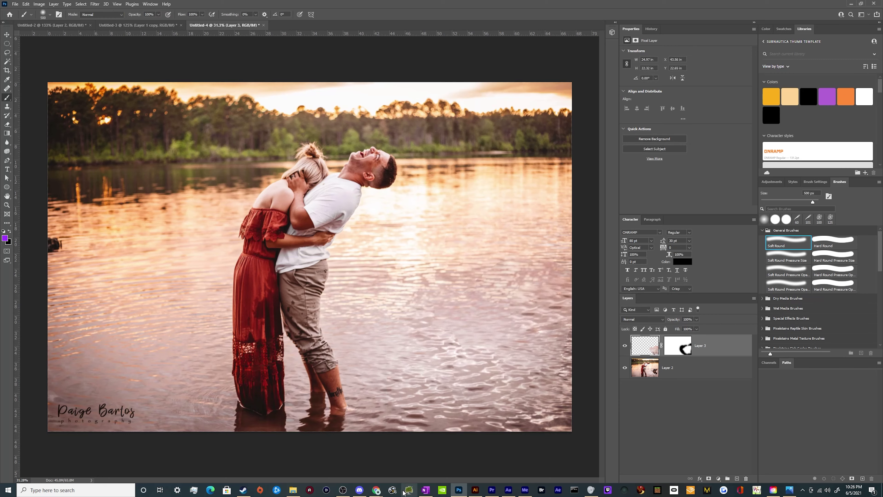
- Paint black on Layer 3's mask along the enlarged patch's edge nearest the groom to soften it
{"action": "left_click", "coordinate": [679, 352]}
{"action": "key", "text": "d"}
{"action": "mouse_move", "coordinate": [466, 414]}
{"action": "left_mouse_down"}
{"action": "mouse_move", "coordinate": [428, 376]}
{"action": "mouse_move", "coordinate": [436, 362]}
{"action": "left_mouse_up"}
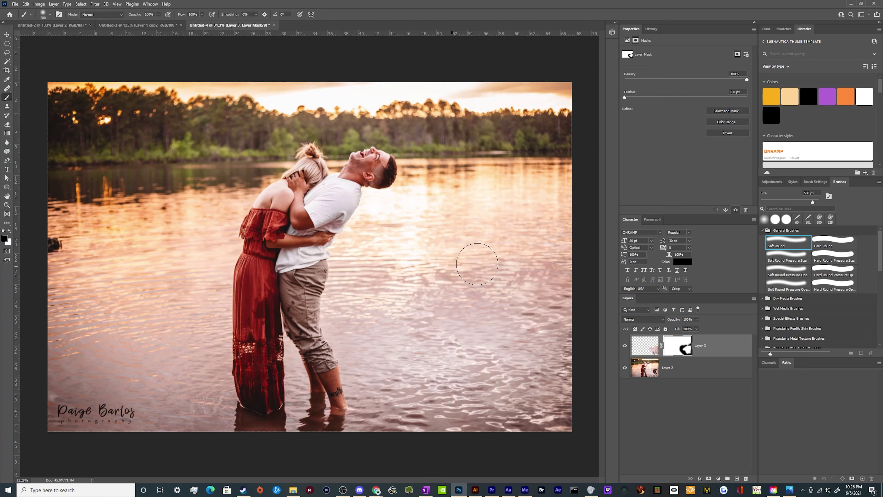
- Try masking the ripples over the dog's former reflection with a 175 px soft brush
{"action": "key", "text": "bracketleft"}
{"action": "key", "text": "bracketleft"}
{"action": "key", "text": "bracketleft"}
{"action": "key", "text": "bracketleft"}
{"action": "key", "text": "bracketleft"}
{"action": "left_click_drag", "start_coordinate": [469, 348], "coordinate": [496, 360]}
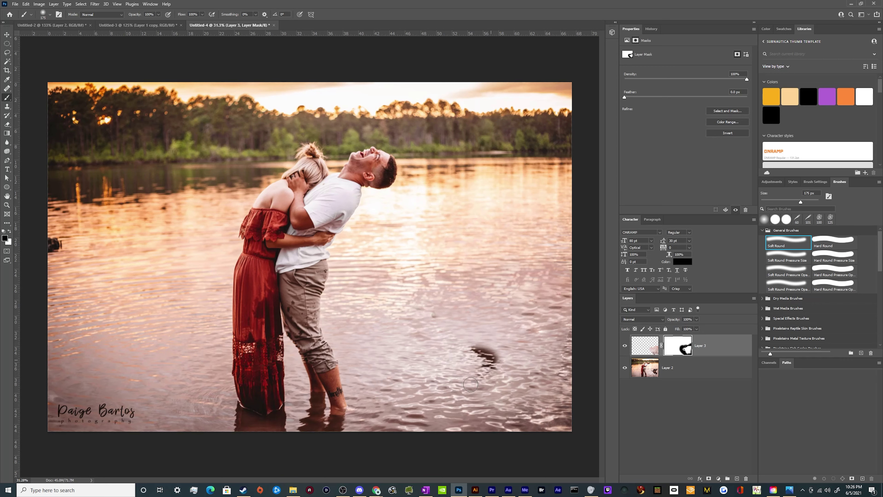
{"action": "key", "text": "v"}
{"action": "left_click", "coordinate": [644, 352]}
{"action": "key", "text": "ctrl+t"}
{"action": "left_click_drag", "start_coordinate": [384, 352], "coordinate": [358, 353]}
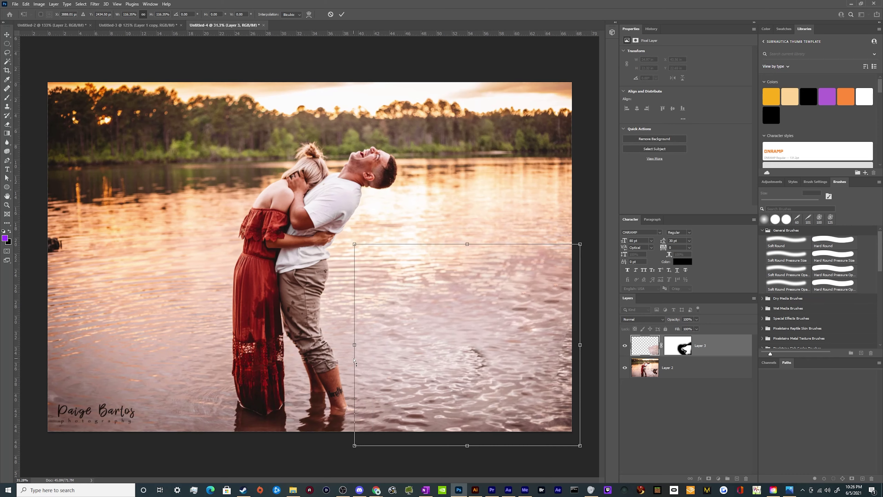
{"action": "key", "text": "ctrl+z"}
{"action": "key", "text": "ctrl+z"}
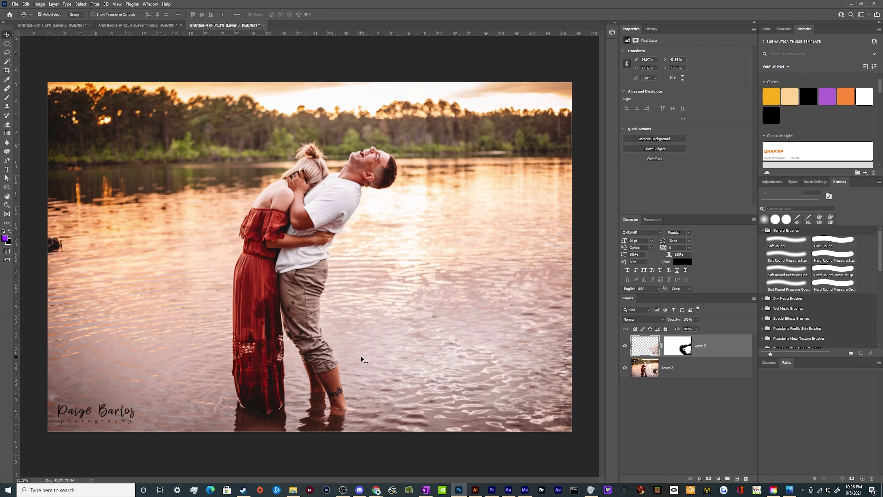
- Duplicate the masked Layer 3 patch and shift the copy slightly up and toward the groom
{"action": "key", "text": "b"}
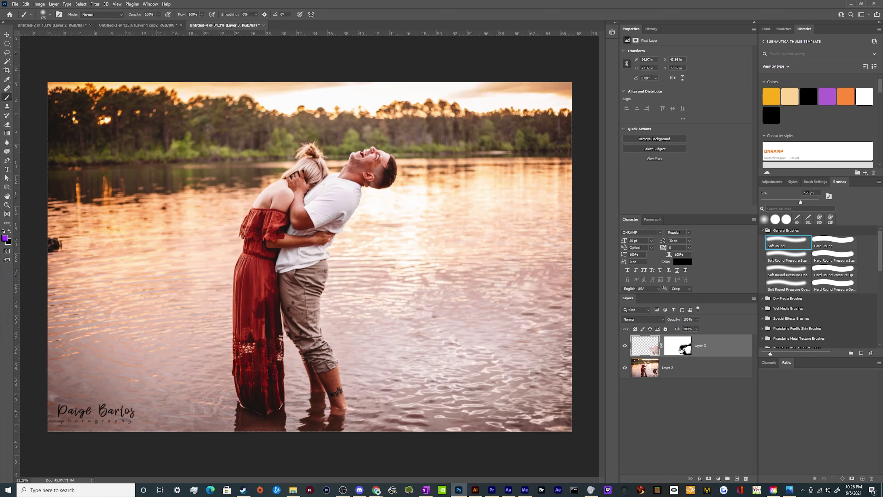
{"action": "left_click", "coordinate": [679, 349]}
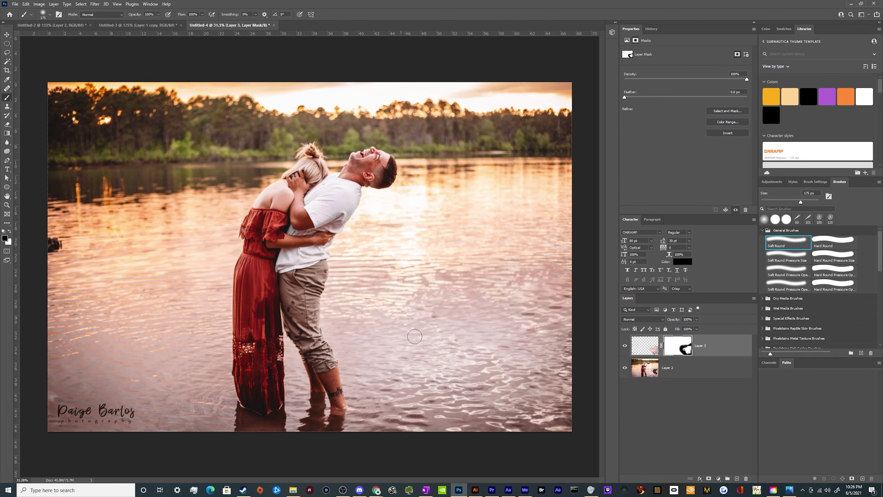
{"action": "key", "text": "v"}
{"action": "key", "text": "ctrl+minus"}
{"action": "key", "text": "ctrl+0"}
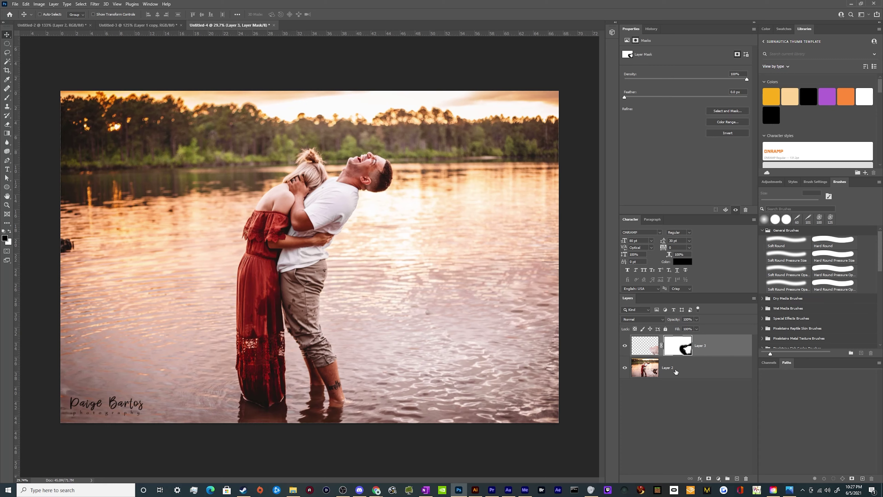
{"action": "key", "text": "ctrl+j"}
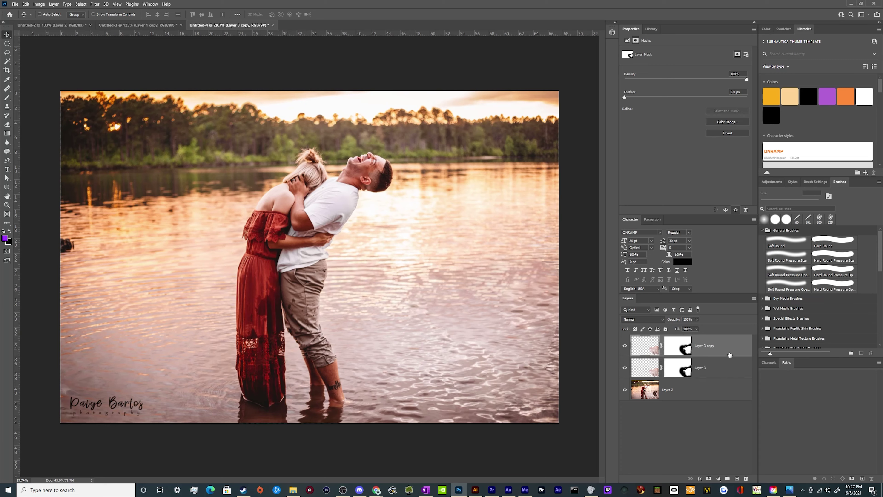
{"action": "left_click_drag", "start_coordinate": [462, 331], "coordinate": [436, 324]}
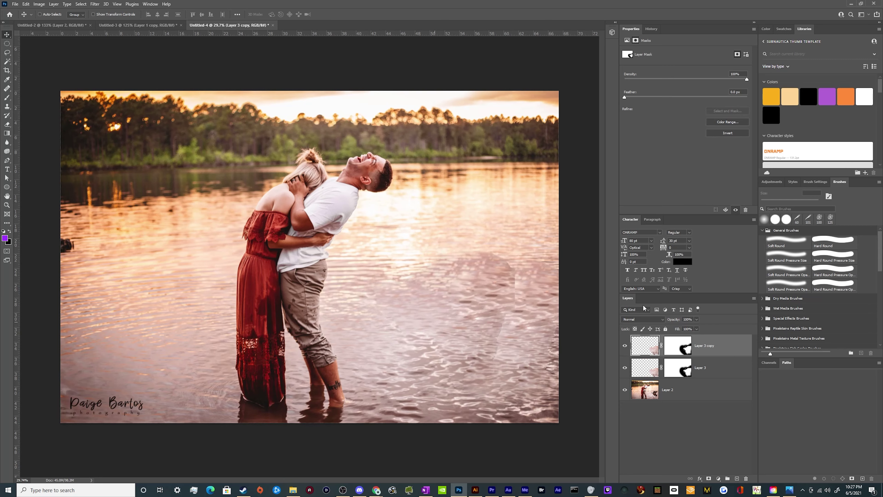
{"action": "key", "text": "b"}
{"action": "left_click_drag", "start_coordinate": [496, 382], "coordinate": [486, 342]}
{"action": "key", "text": "ctrl+z"}
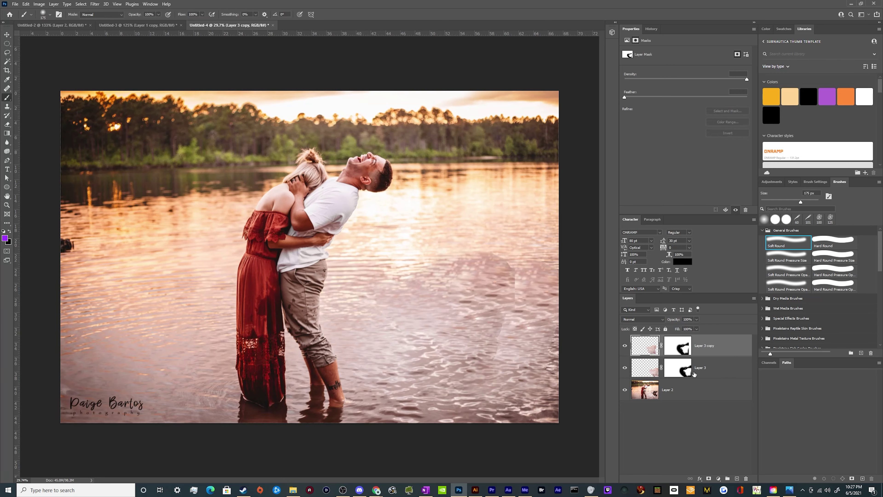
- Paint black on the copied patch's mask with a 500 px soft brush to blend its edges into the water
{"action": "left_click", "coordinate": [677, 345]}
{"action": "key", "text": "d"}
{"action": "key", "text": "bracketright"}
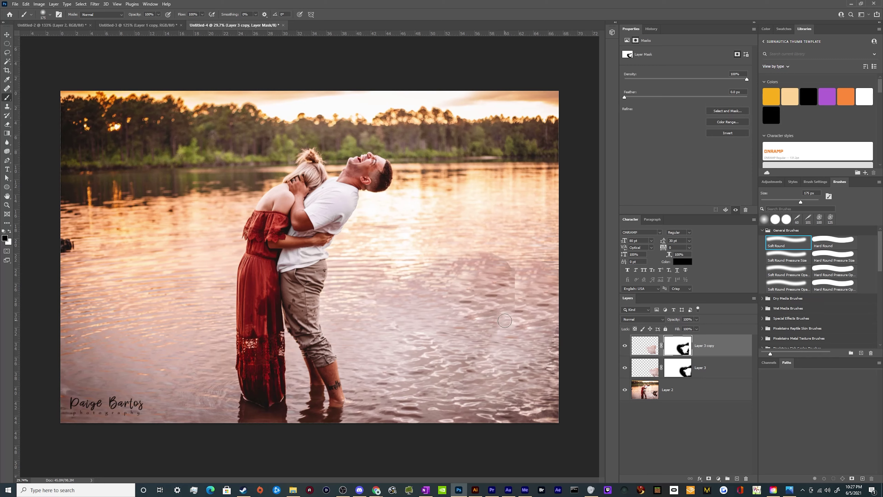
{"action": "key", "text": "bracketright"}
{"action": "key", "text": "bracketright"}
{"action": "key", "text": "bracketright"}
{"action": "key", "text": "bracketright"}
{"action": "mouse_move", "coordinate": [502, 344]}
{"action": "left_mouse_down"}
{"action": "mouse_move", "coordinate": [514, 288]}
{"action": "mouse_move", "coordinate": [453, 253]}
{"action": "mouse_move", "coordinate": [393, 277]}
{"action": "mouse_move", "coordinate": [405, 306]}
{"action": "mouse_move", "coordinate": [450, 310]}
{"action": "mouse_move", "coordinate": [566, 247]}
{"action": "left_mouse_up"}
- Examine the retouched lake photo at several zoom levels to judge how the patched water blends in
{"action": "key", "text": "v"}
{"action": "key", "text": "ctrl+minus"}
{"action": "key", "text": "ctrl+minus"}
{"action": "key", "text": "ctrl+plus"}
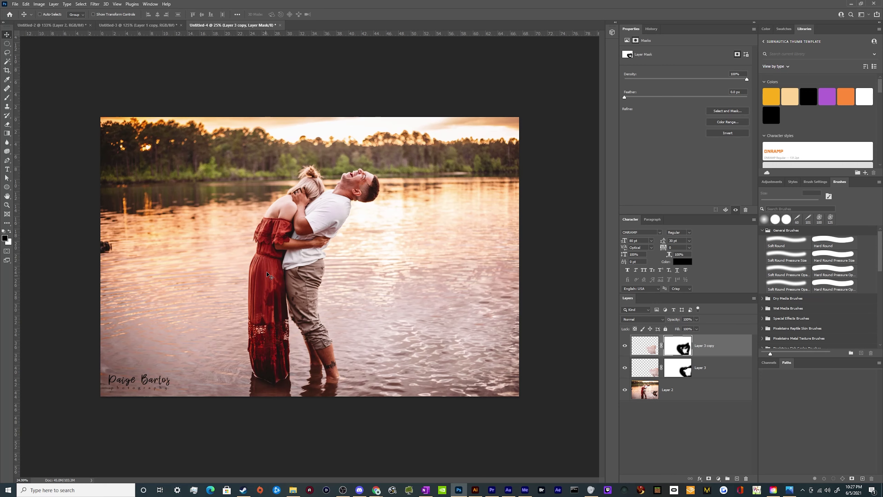
{"action": "key", "text": "b"}
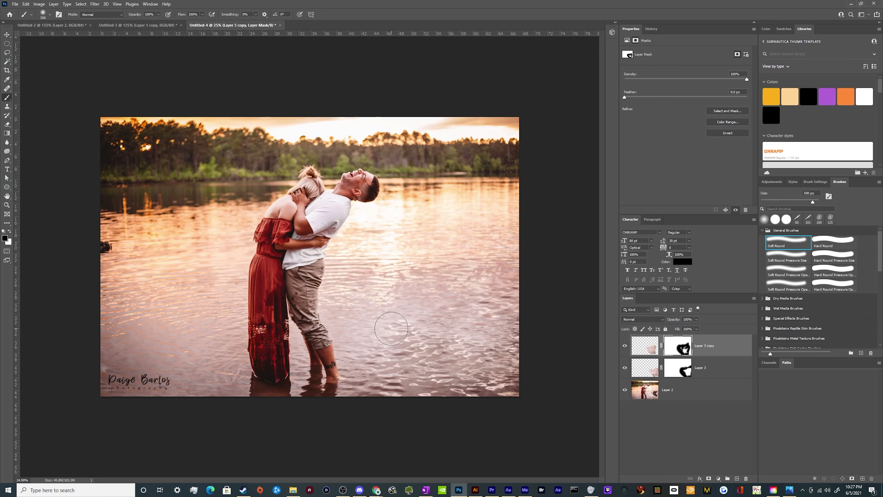
{"action": "key", "text": "v"}
{"action": "scroll", "coordinate": [198, 257], "scroll_direction": "down", "scroll_amount": 3}
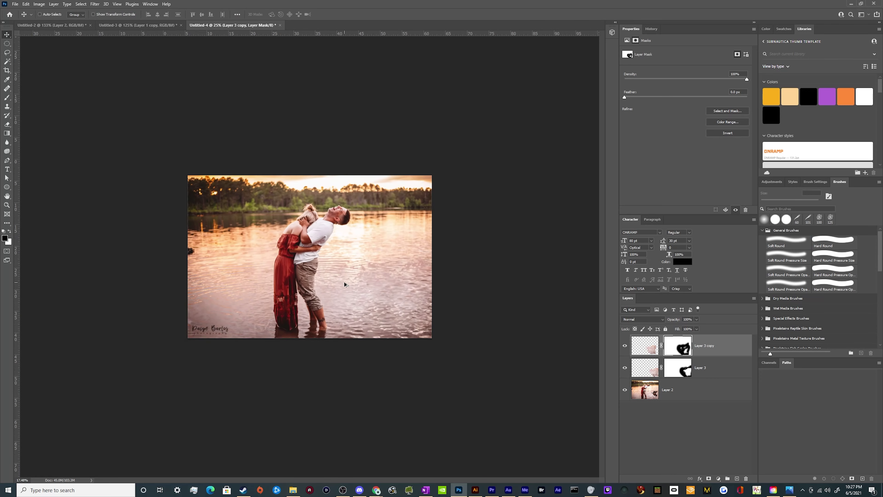
{"action": "scroll", "coordinate": [198, 257], "scroll_direction": "up", "scroll_amount": 3}
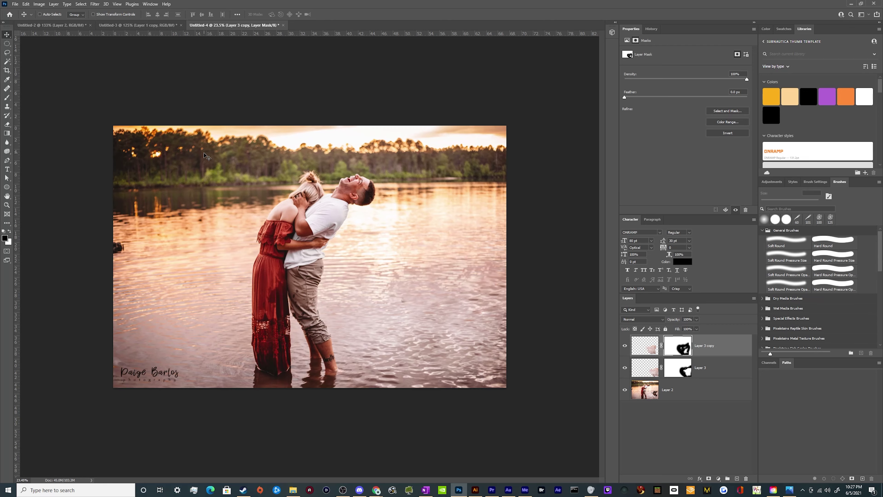
{"action": "scroll", "coordinate": [286, 240], "scroll_direction": "up", "scroll_amount": 4}
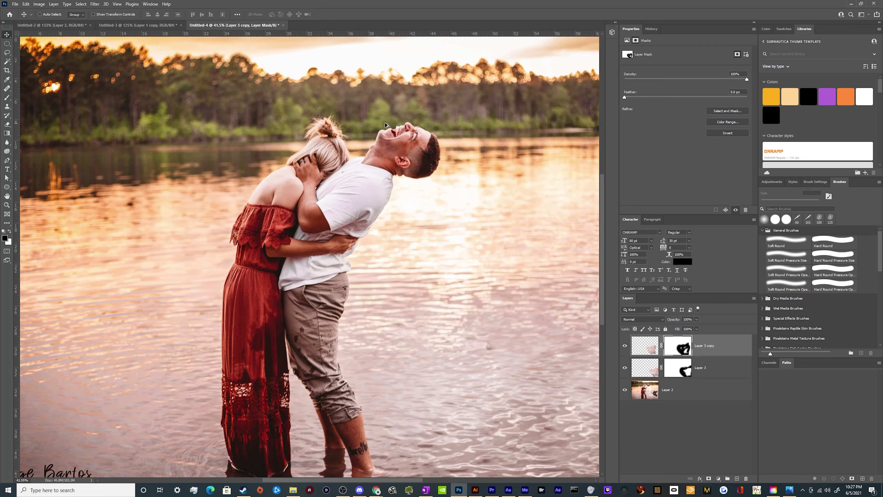
{"action": "scroll", "coordinate": [290, 147], "scroll_direction": "up", "scroll_amount": 2}
{"action": "scroll", "coordinate": [289, 147], "scroll_direction": "down", "scroll_amount": 2}
{"action": "scroll", "coordinate": [290, 147], "scroll_direction": "down", "scroll_amount": 3}
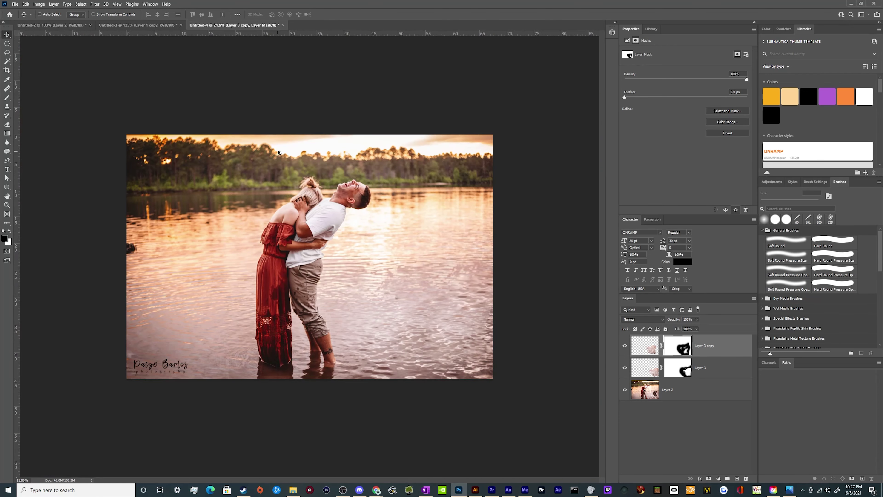
{"action": "scroll", "coordinate": [294, 197], "scroll_direction": "up", "scroll_amount": 5}
{"action": "scroll", "coordinate": [295, 196], "scroll_direction": "down", "scroll_amount": 3}
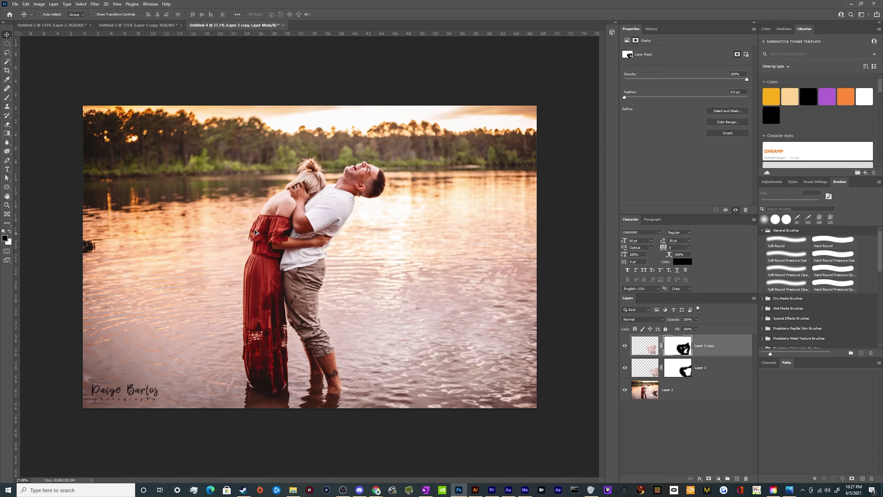